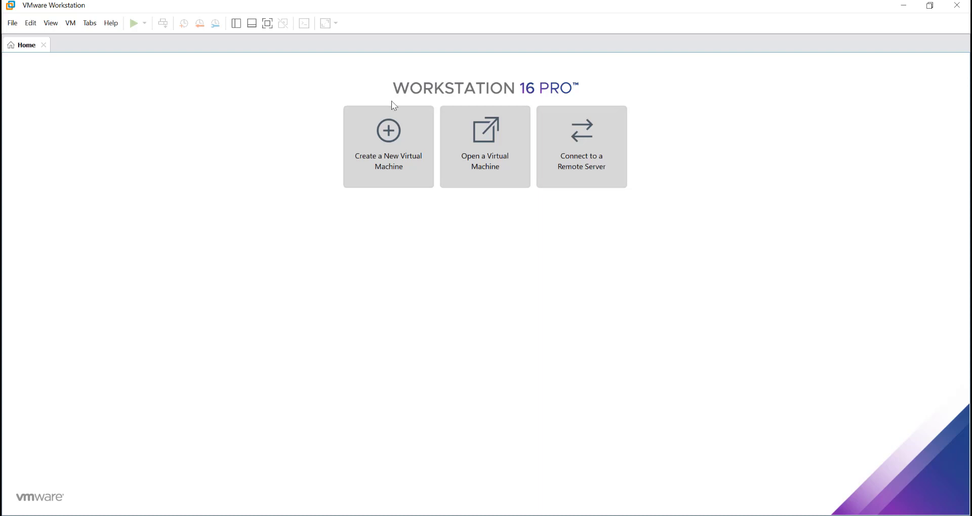
- Start a Custom new VM wizard and keep Workstation 16.x hardware compatibility
click(389, 125)
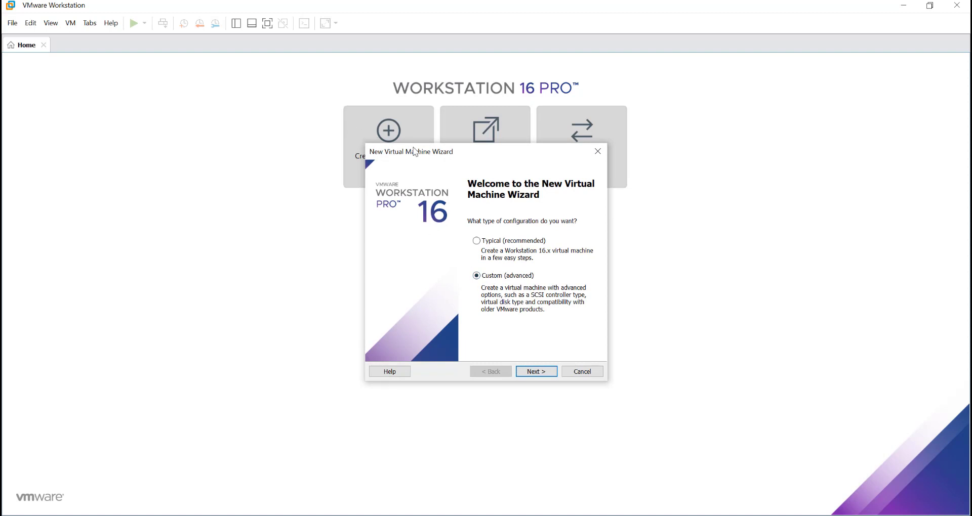
drag(415, 151, 485, 185)
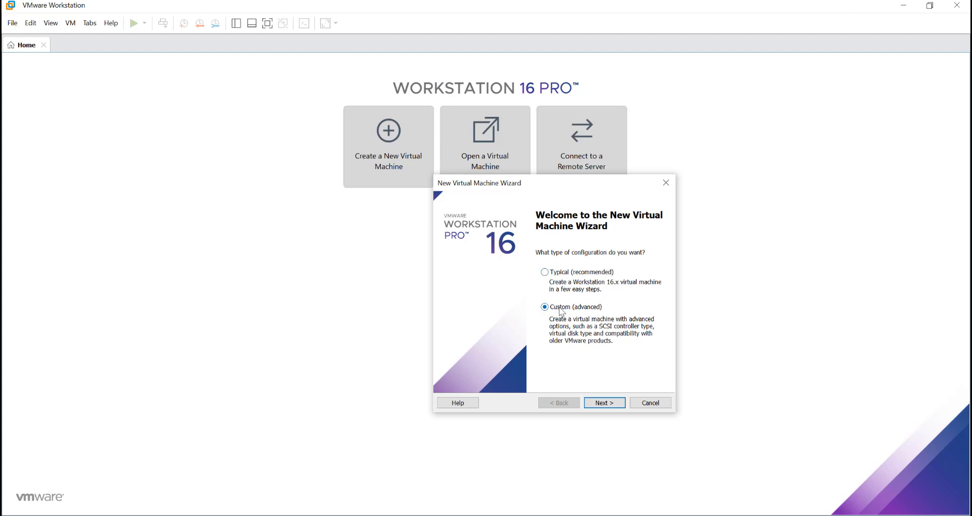
click(605, 404)
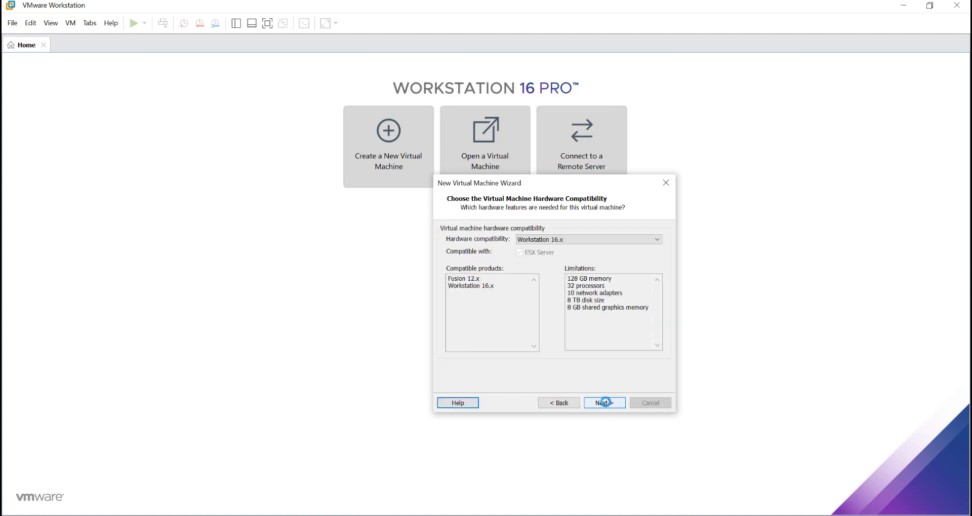
click(563, 242)
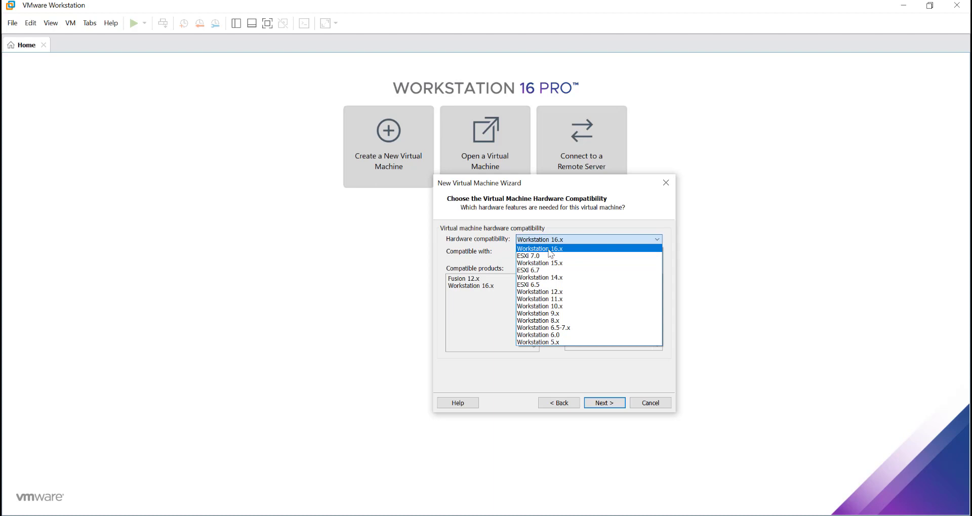
click(551, 251)
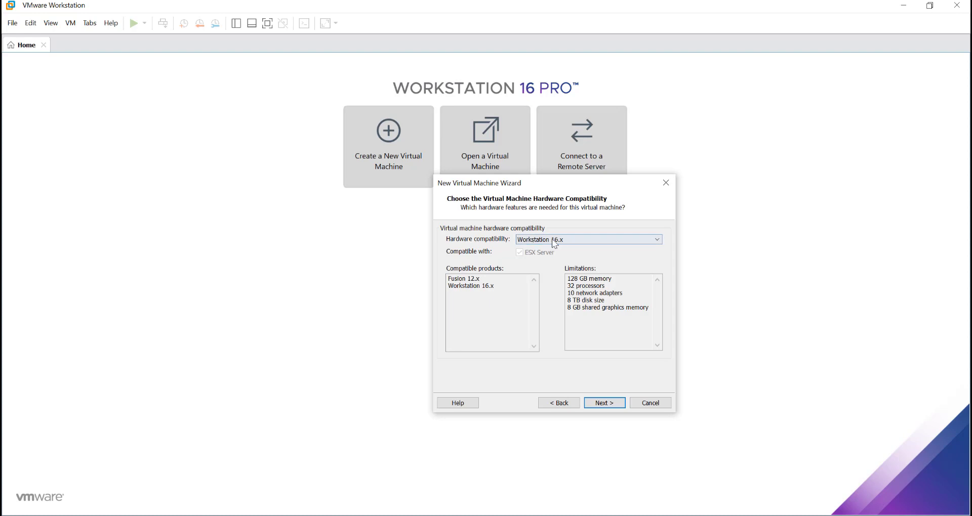
click(617, 405)
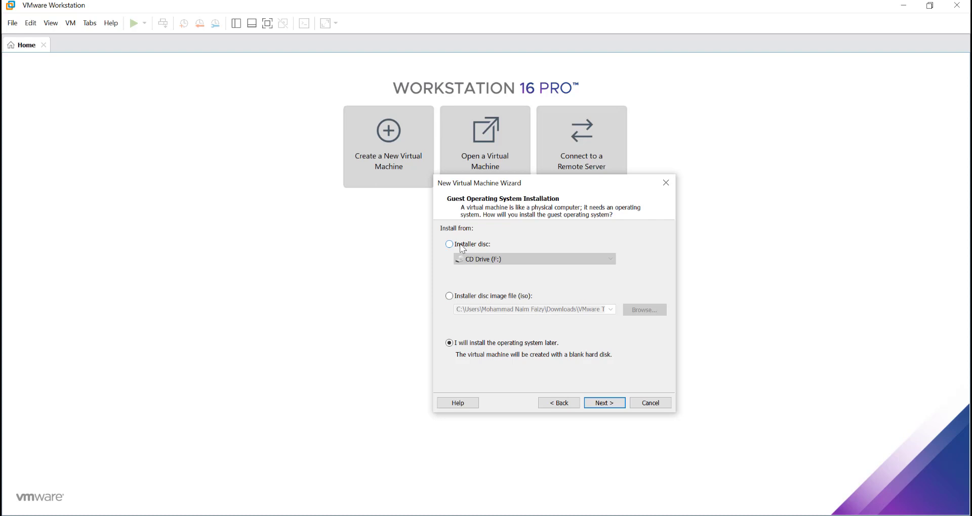
- Set the WIN.11.PRO ISO on Data (D:) as the installer disc image and continue
click(479, 296)
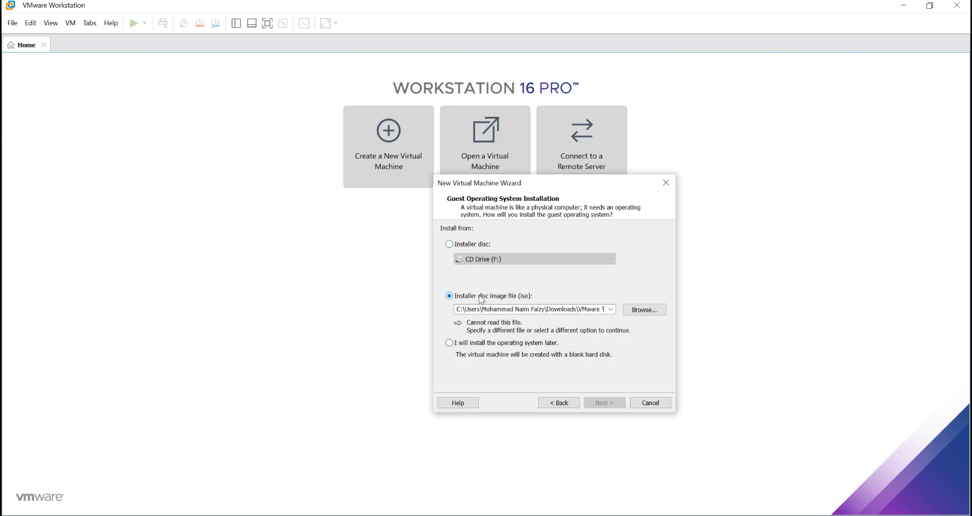
click(650, 312)
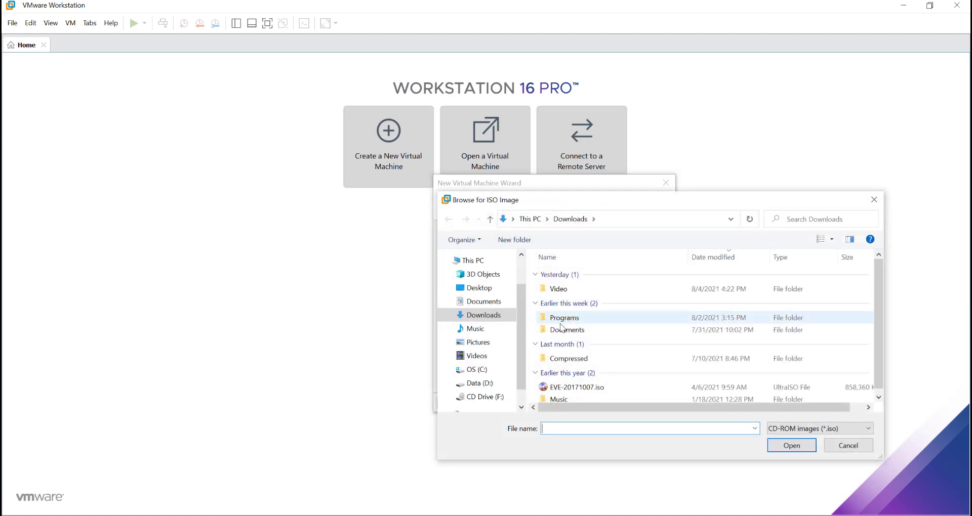
click(480, 383)
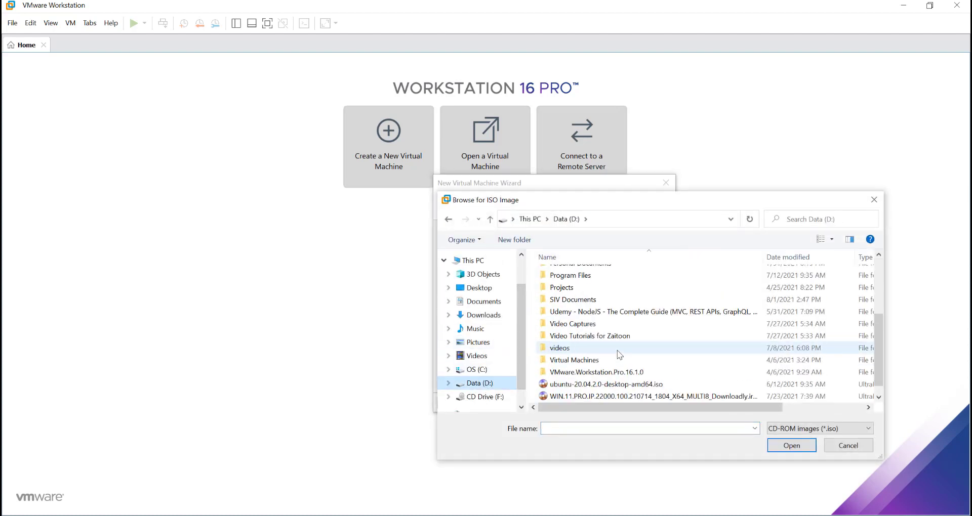
scroll(619, 355, down, 1)
click(583, 396)
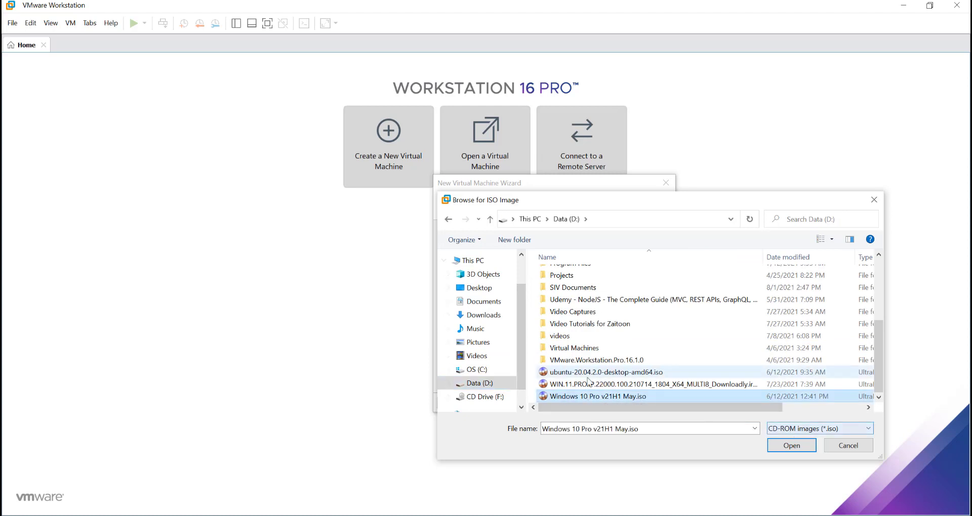
click(588, 384)
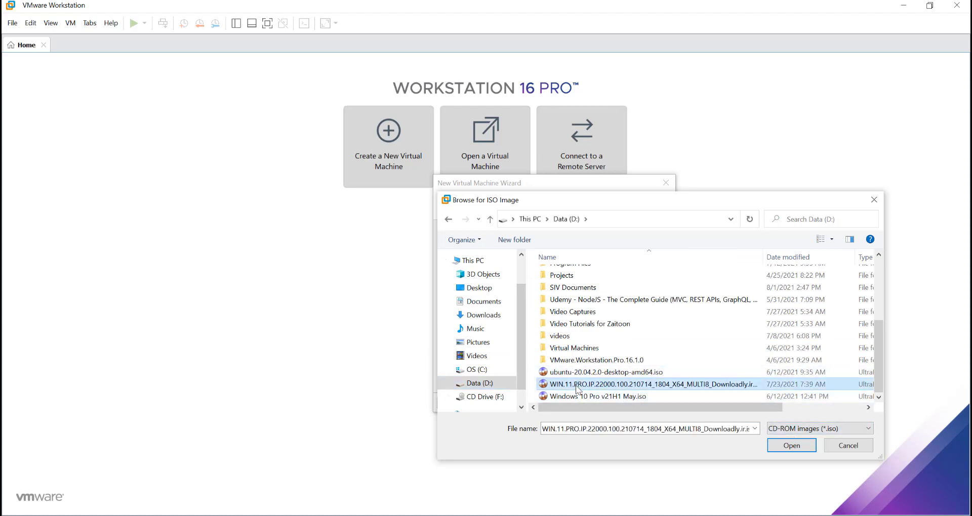
click(784, 447)
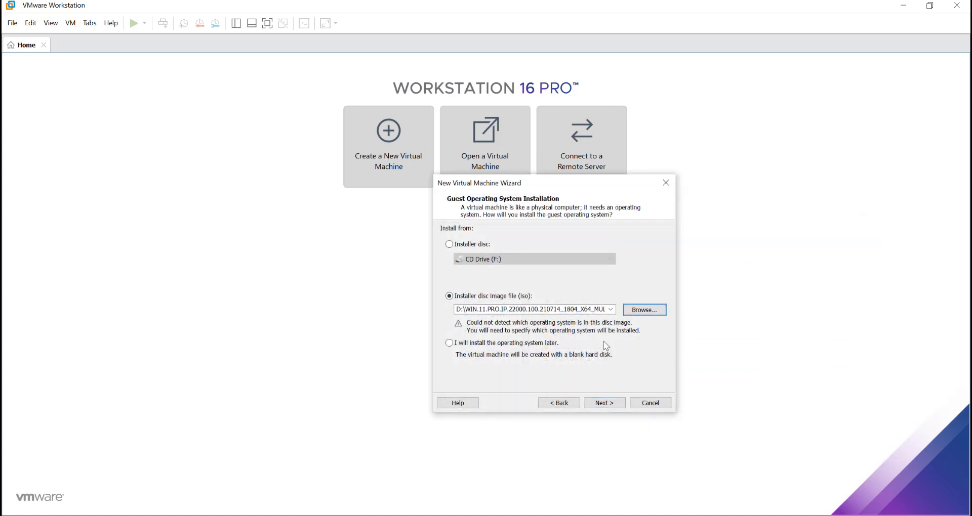
double_click(509, 311)
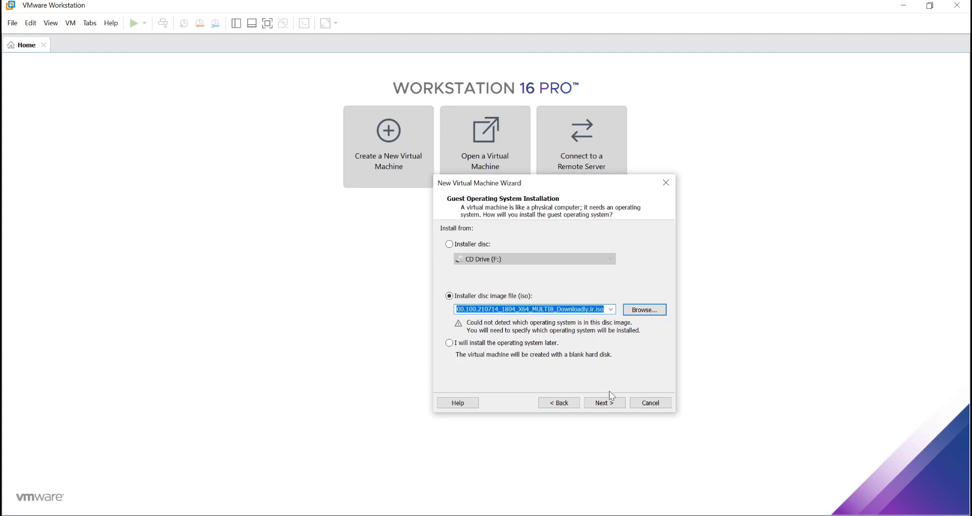
click(606, 404)
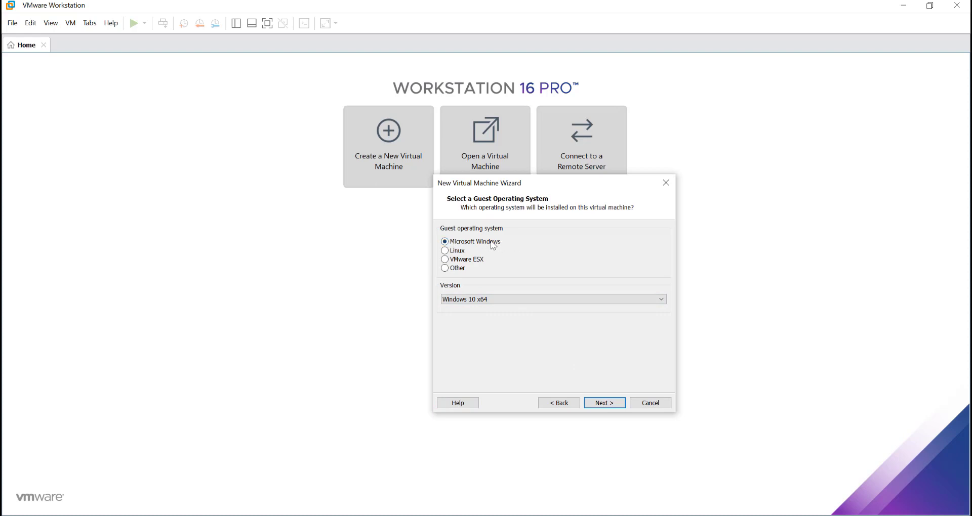
- Keep Microsoft Windows, version Windows 10 x64, as the guest operating system and continue
click(508, 302)
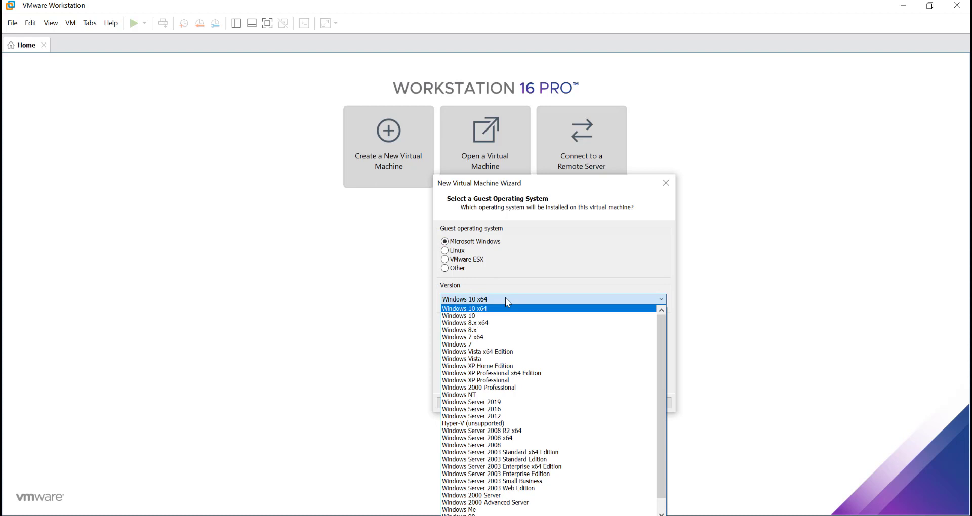
click(507, 300)
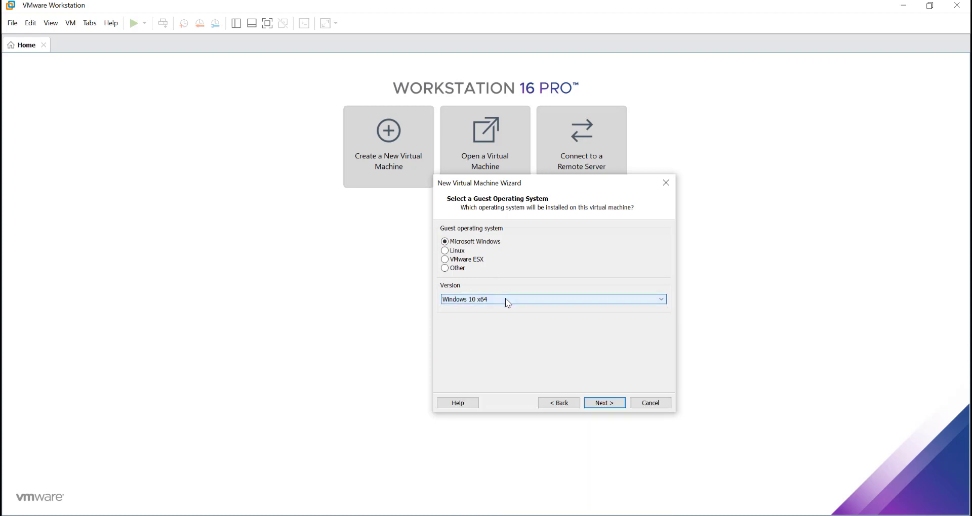
click(623, 404)
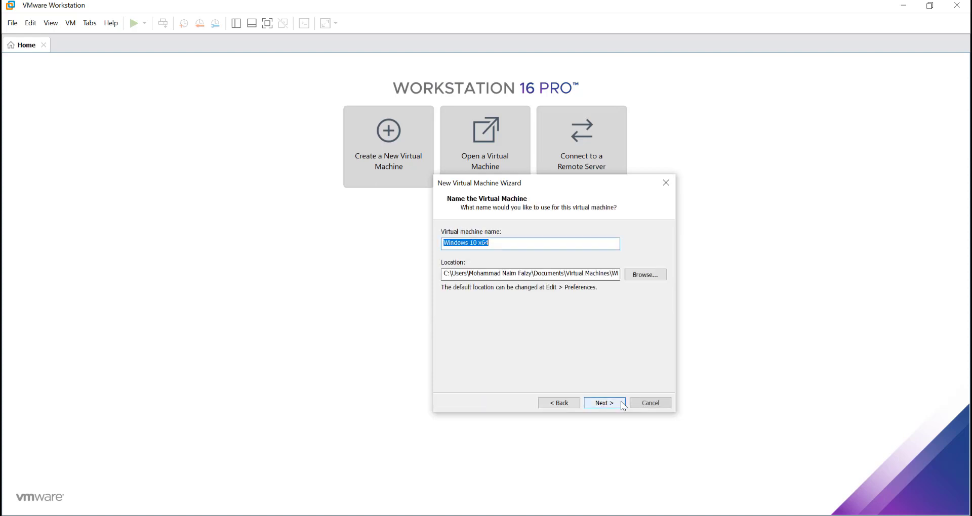
- Replace '10 x64' with '11 Pro' in the virtual machine name and continue
click(495, 244)
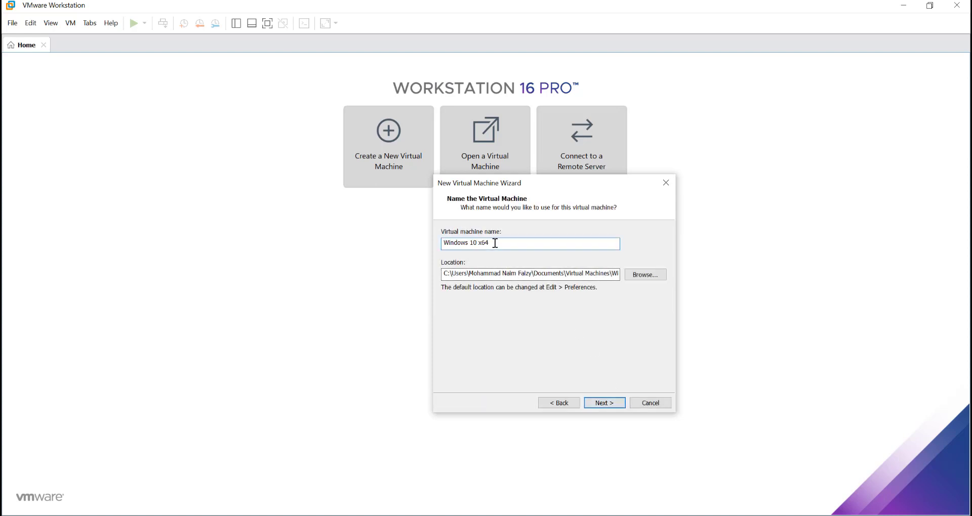
key(shift+Left)
key(shift+Left)
key(shift+Left)
key(shift+Left)
key(shift+Left)
key(shift+Left)
text(11 Pro)
click(613, 405)
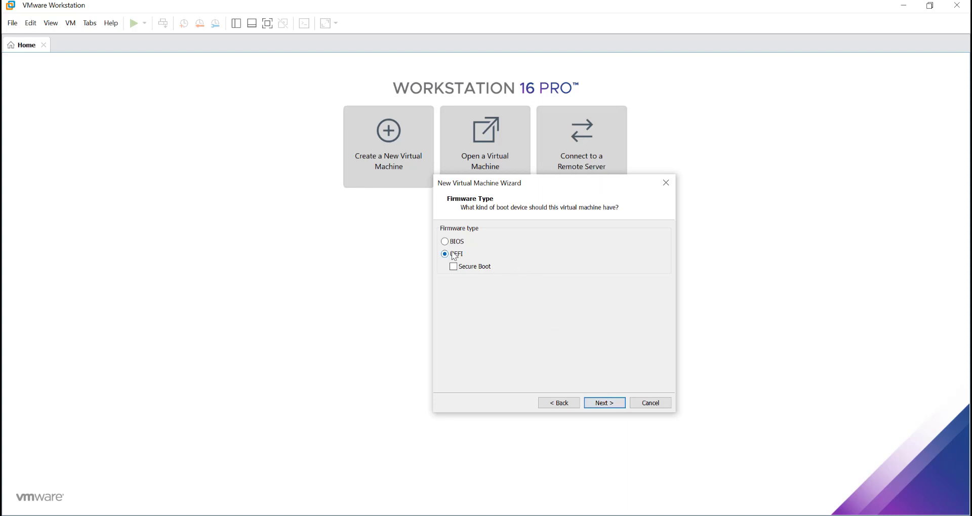
- Keep UEFI firmware and 1 processor with 2 cores, advancing to memory
click(604, 405)
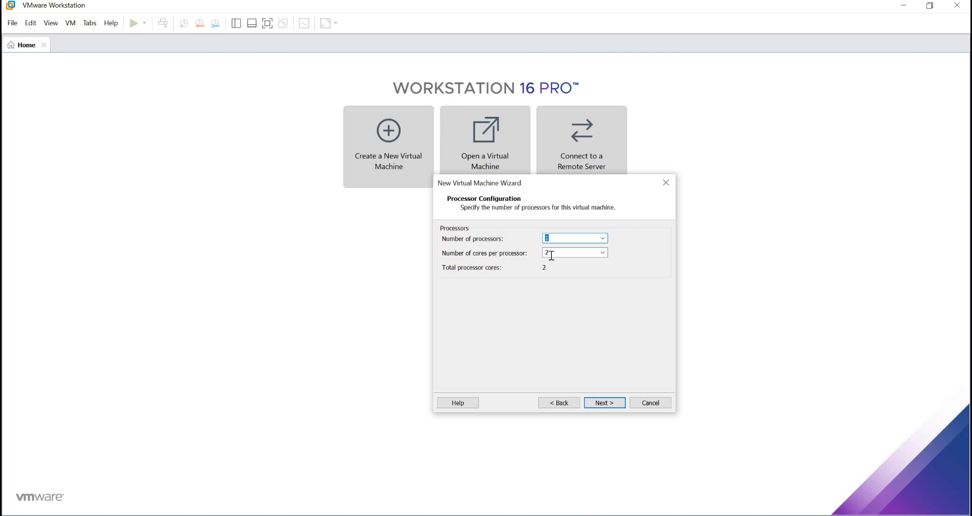
click(559, 239)
click(604, 403)
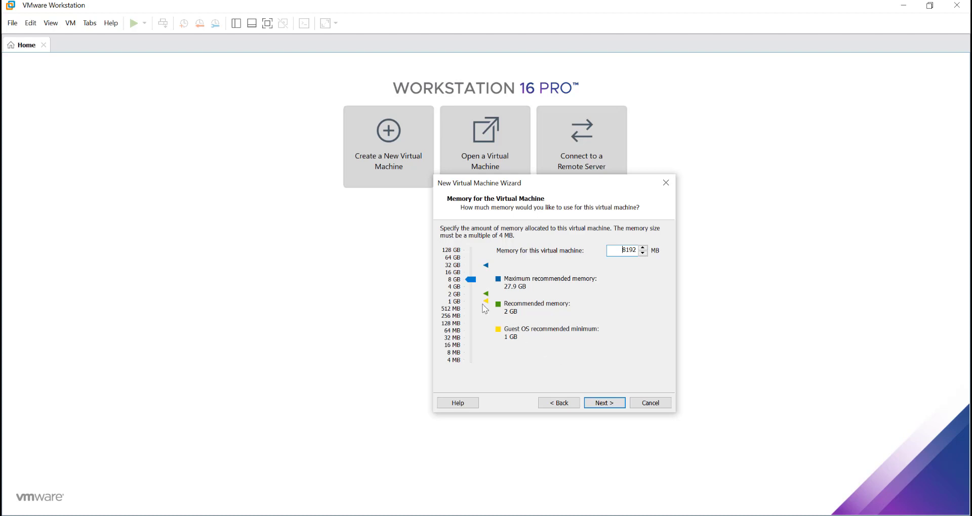
- Accept 8192 MB memory, NAT networking, LSI Logic SAS controller and NVMe disk type
click(600, 407)
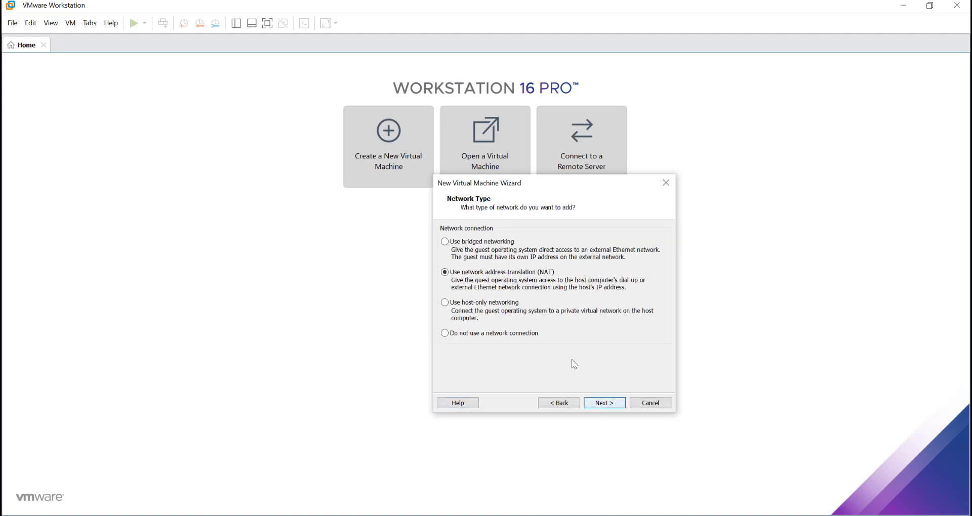
click(608, 404)
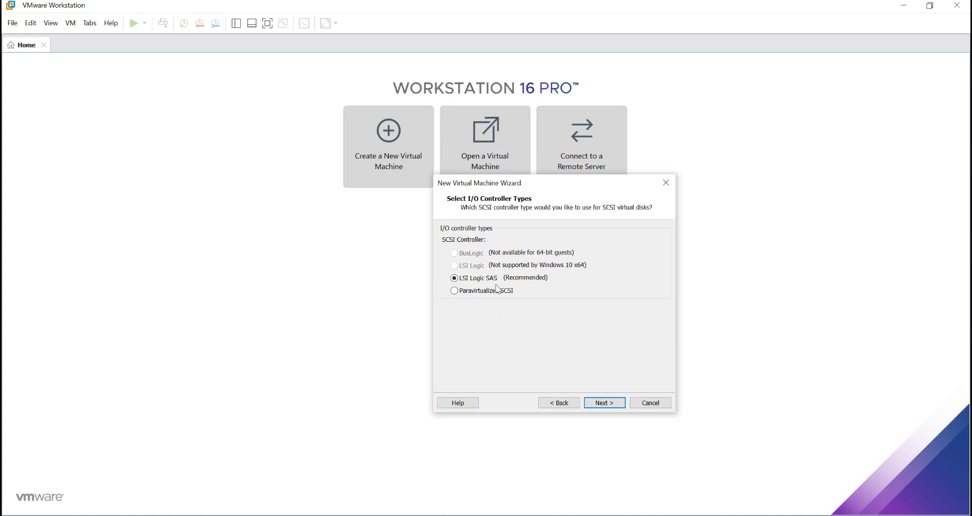
click(604, 405)
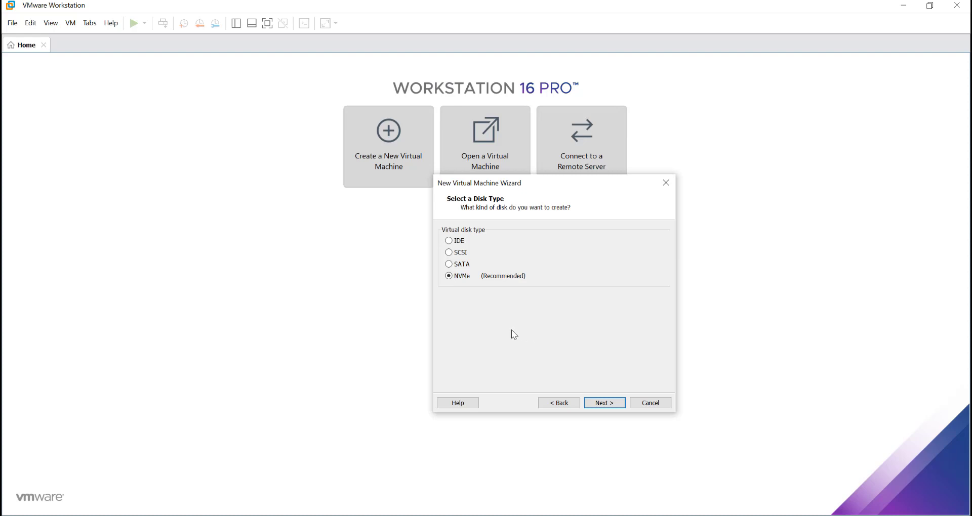
click(603, 405)
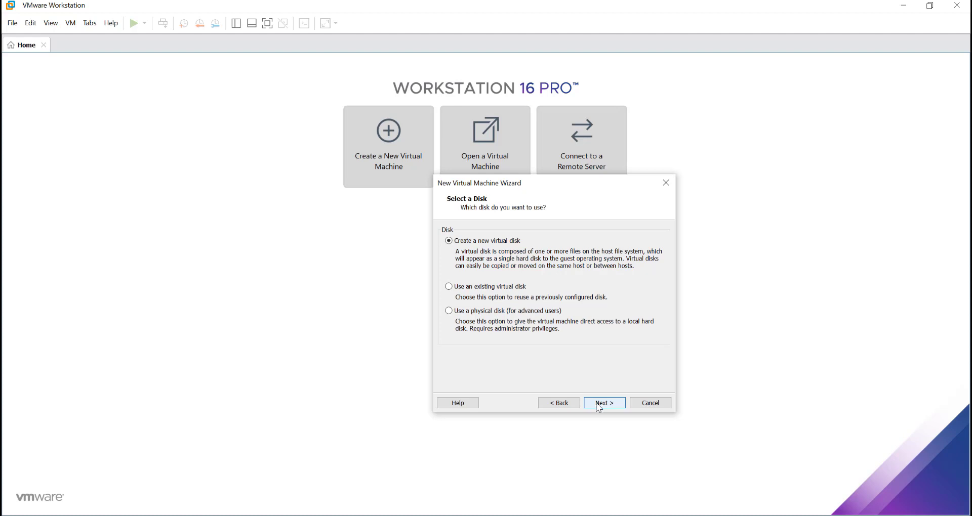
- Create a new 60 GB virtual disk stored as a single file, Windows 11 Pro.vmdk
click(599, 405)
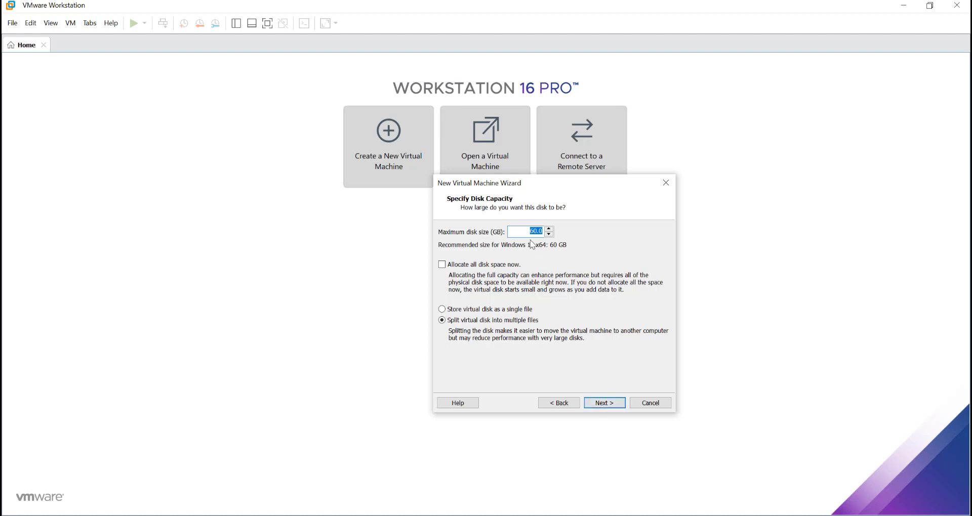
click(479, 310)
click(614, 399)
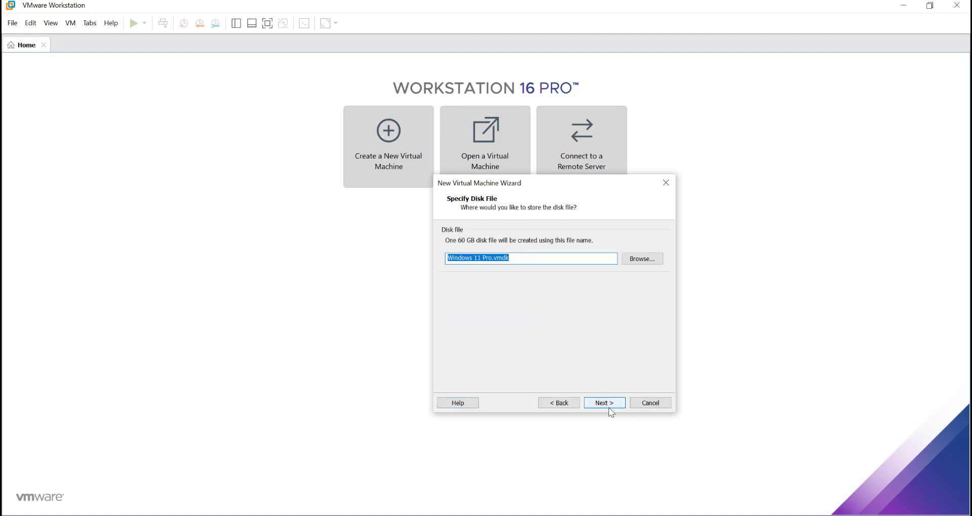
click(613, 404)
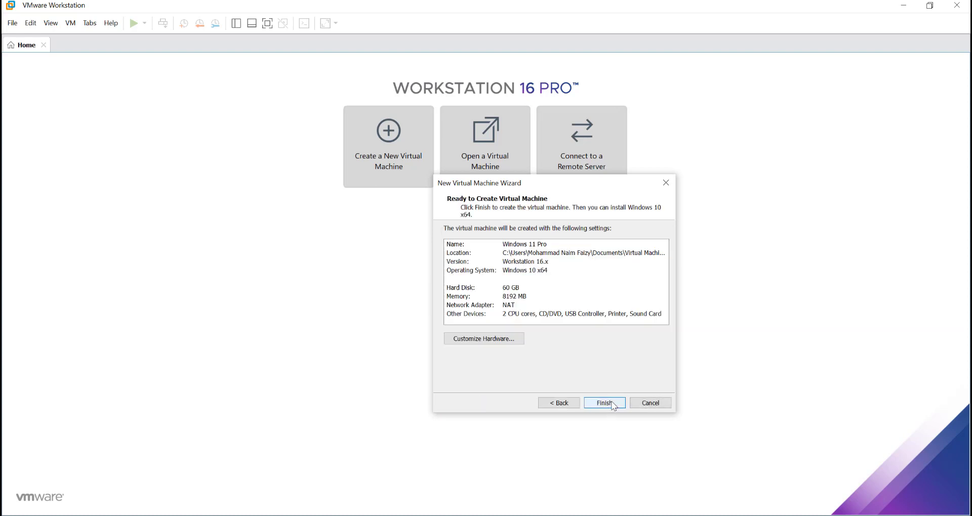
- Review the Printer device in the hardware settings, then finish creating the VM
click(503, 339)
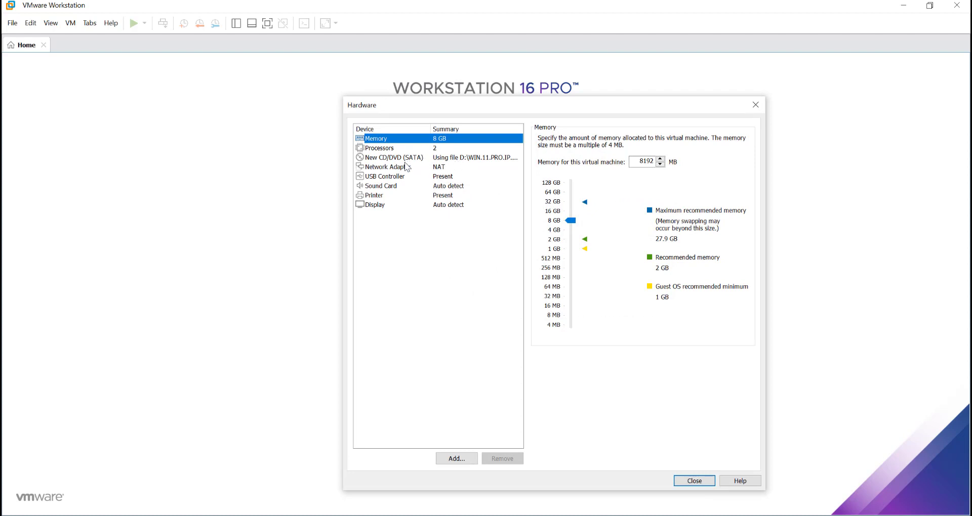
click(396, 196)
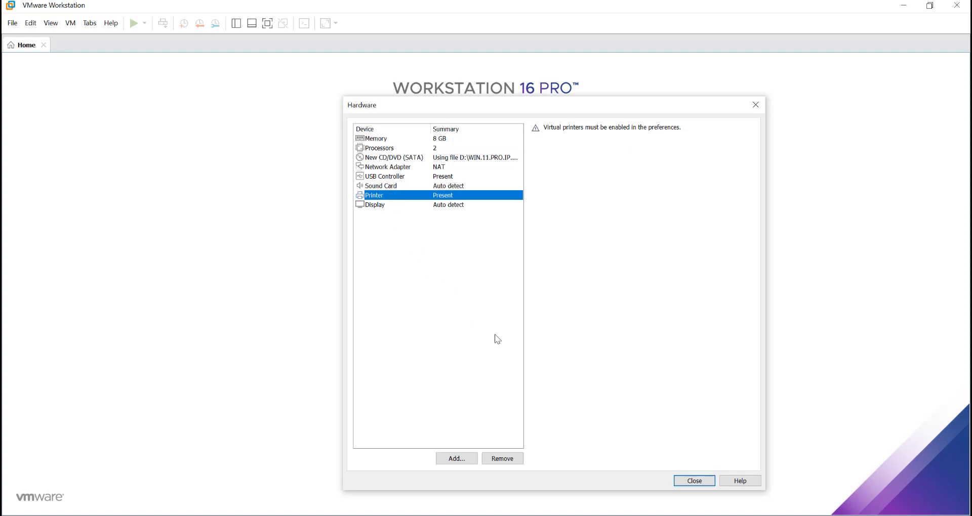
click(709, 481)
click(599, 403)
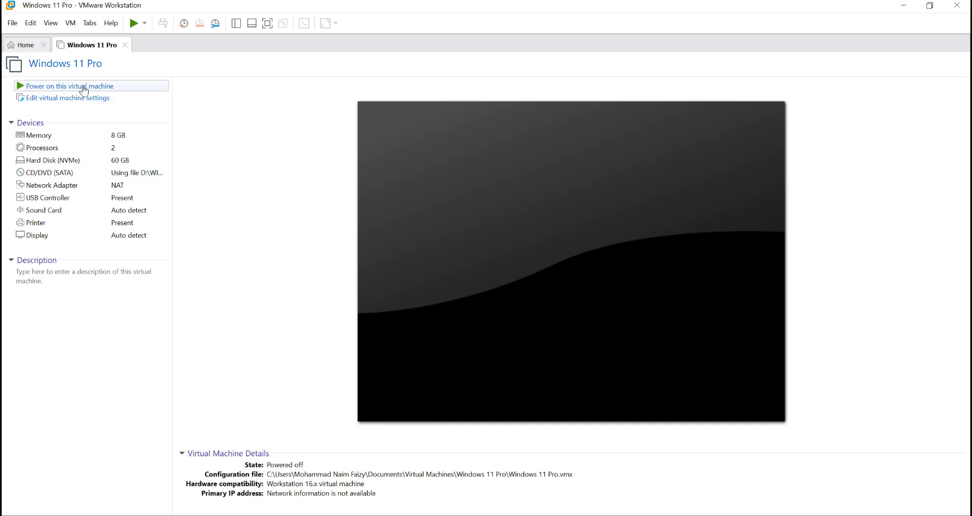
- Power on the Windows 11 Pro VM and capture input inside its screen
click(134, 25)
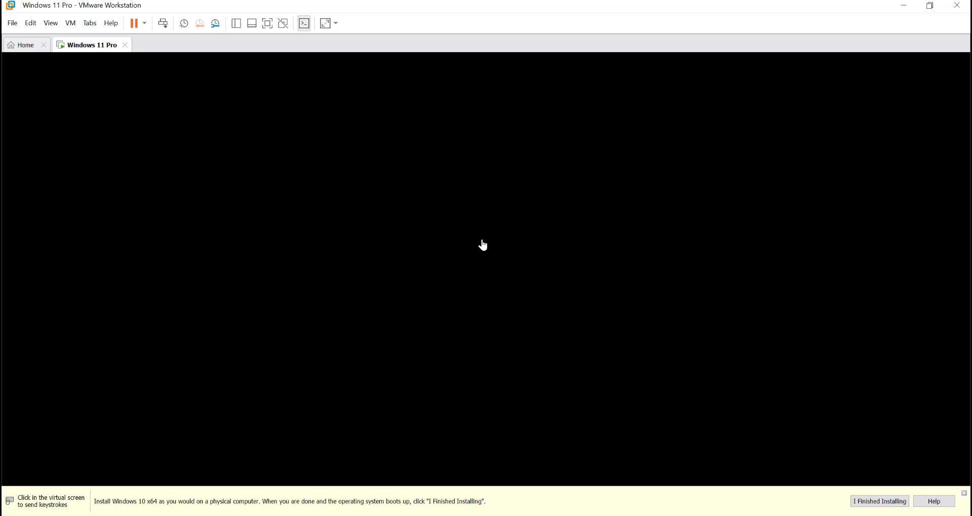
click(483, 245)
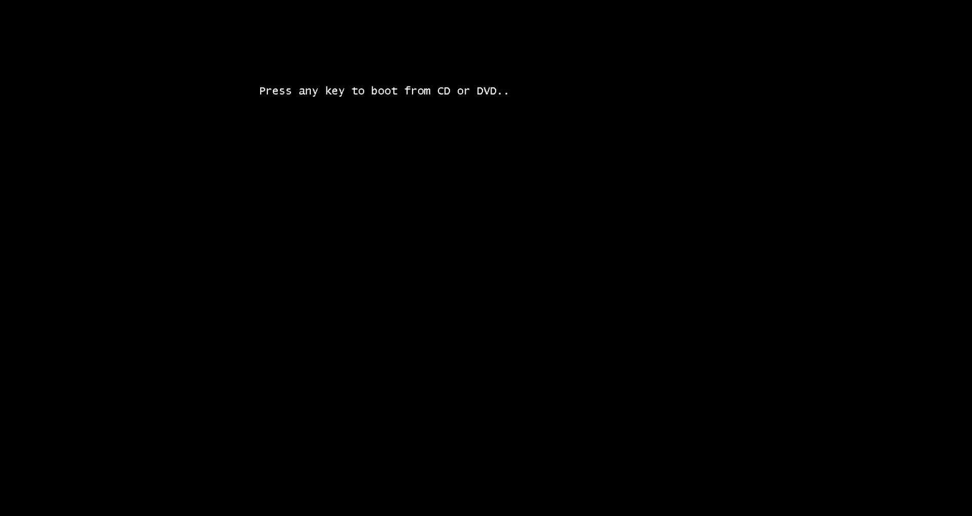
- Boot from the Windows disc and accept English (United States) setup language settings
key(Return)
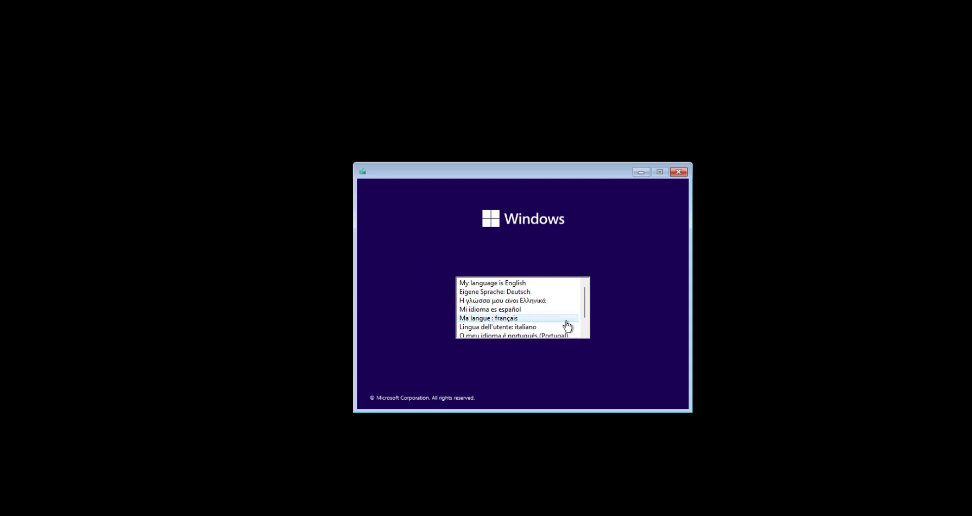
click(534, 284)
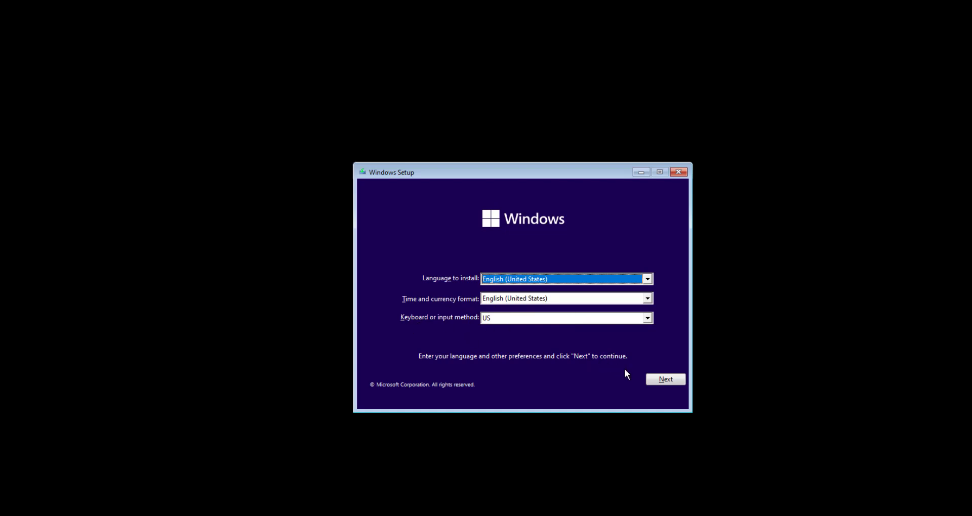
click(661, 383)
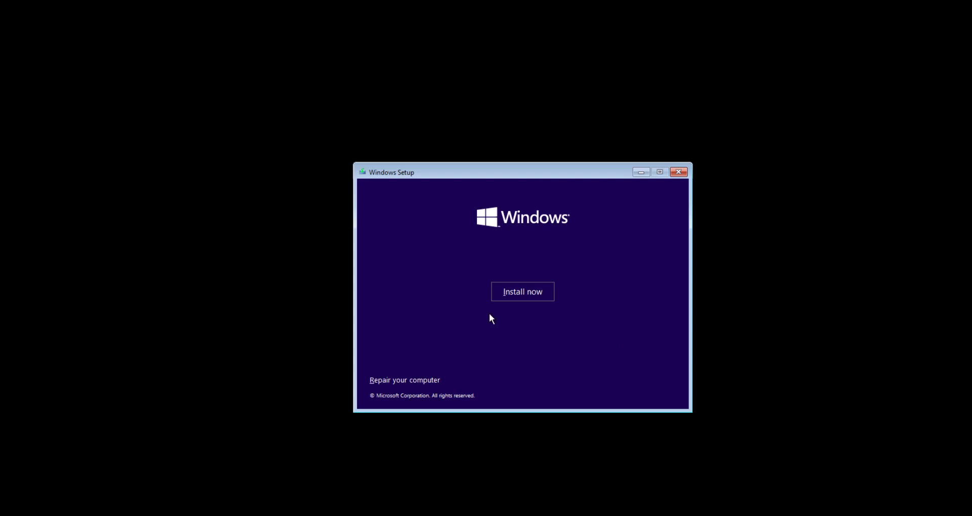
- Begin Windows installation and accept the Microsoft Software License Terms
click(538, 295)
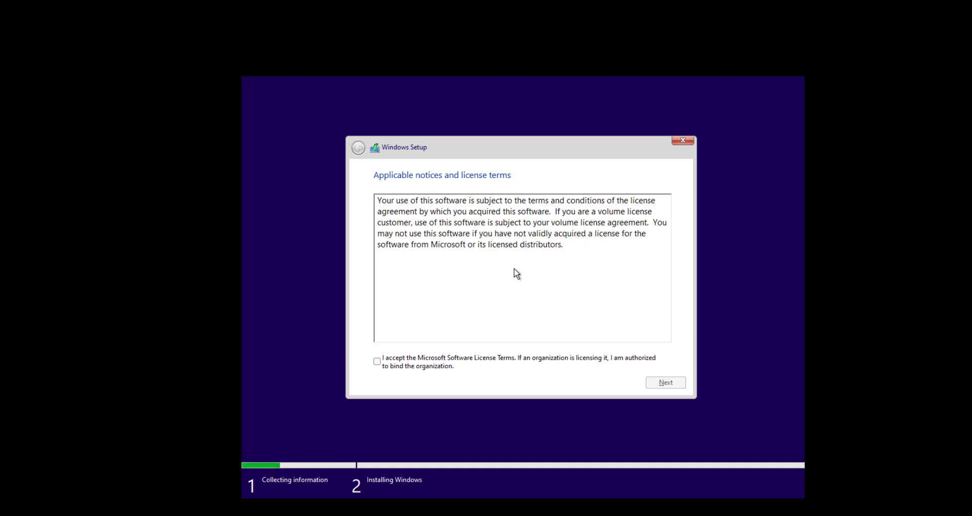
click(410, 363)
click(671, 386)
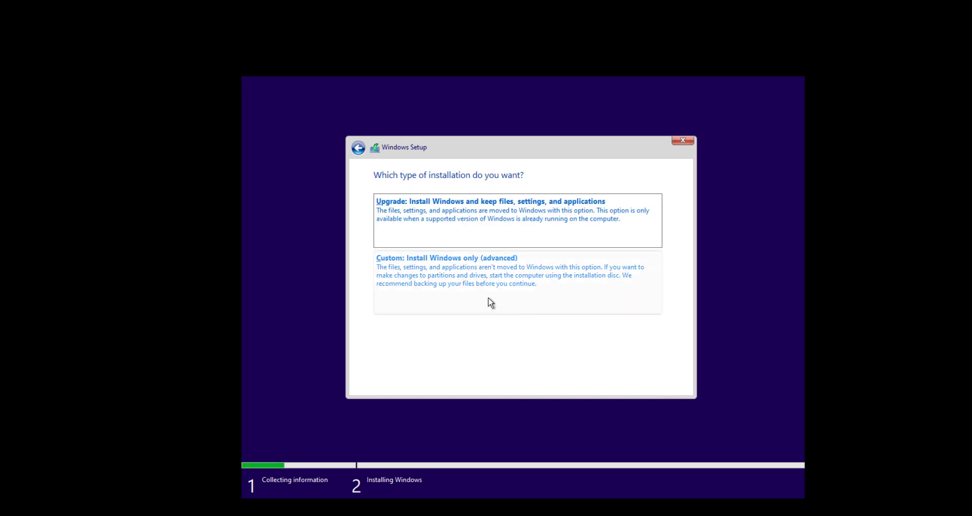
- Choose a Custom install and create a 61440 MB partition, allowing extra system partitions
click(471, 285)
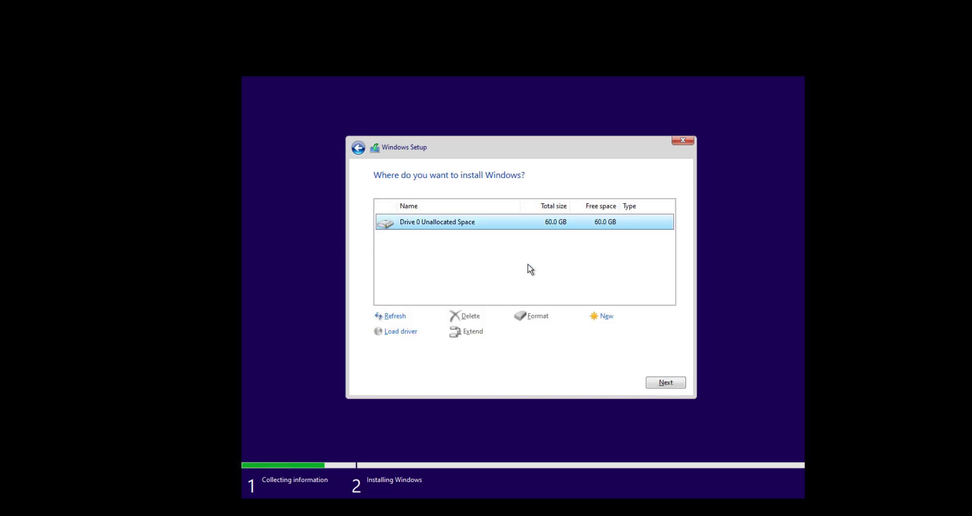
click(605, 318)
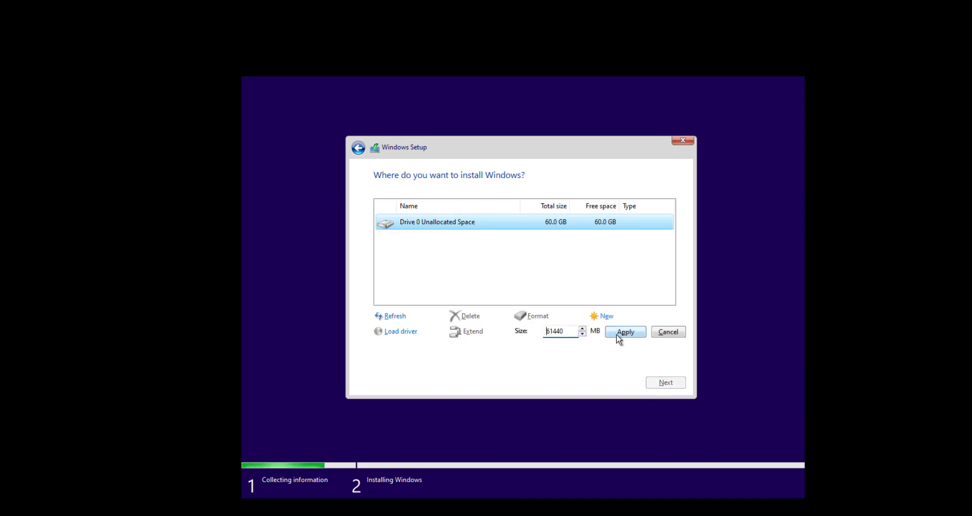
click(619, 335)
click(598, 334)
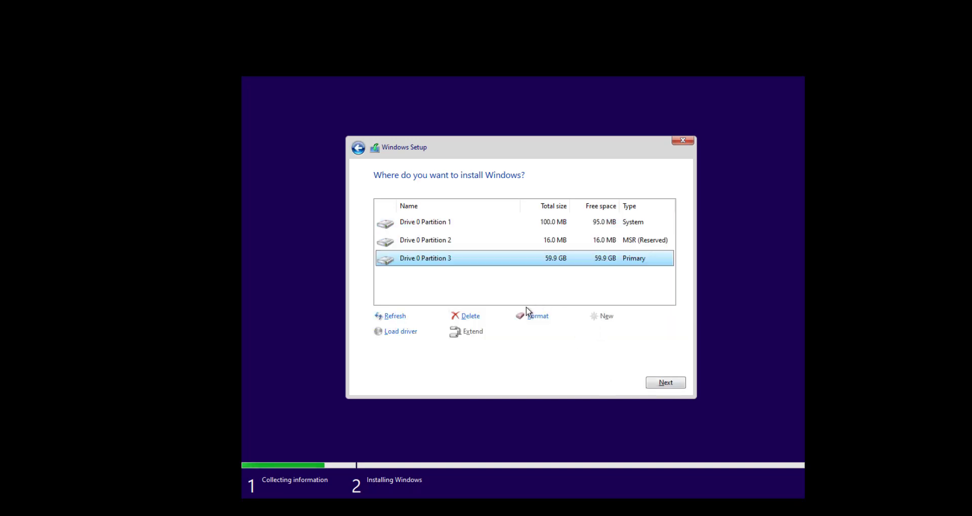
- Format Partition 3 and start installing Windows onto it
click(536, 321)
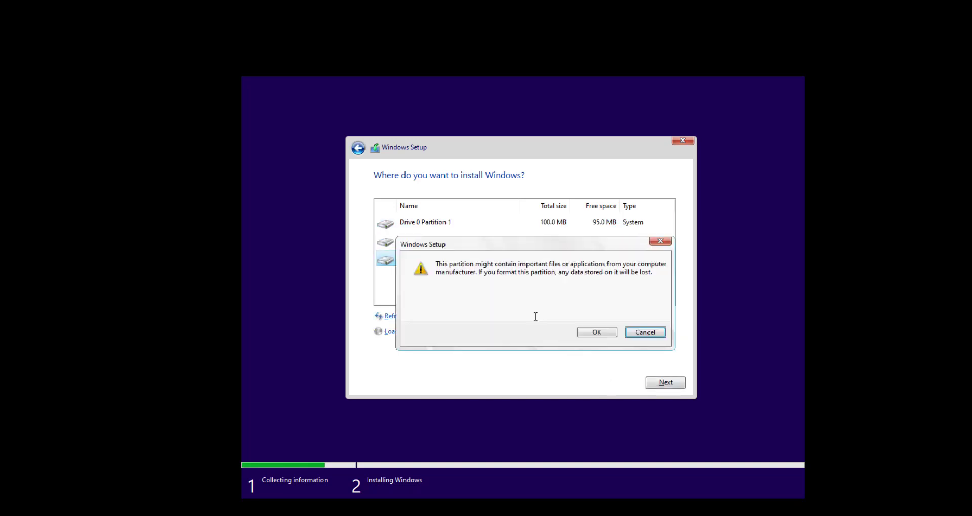
click(586, 334)
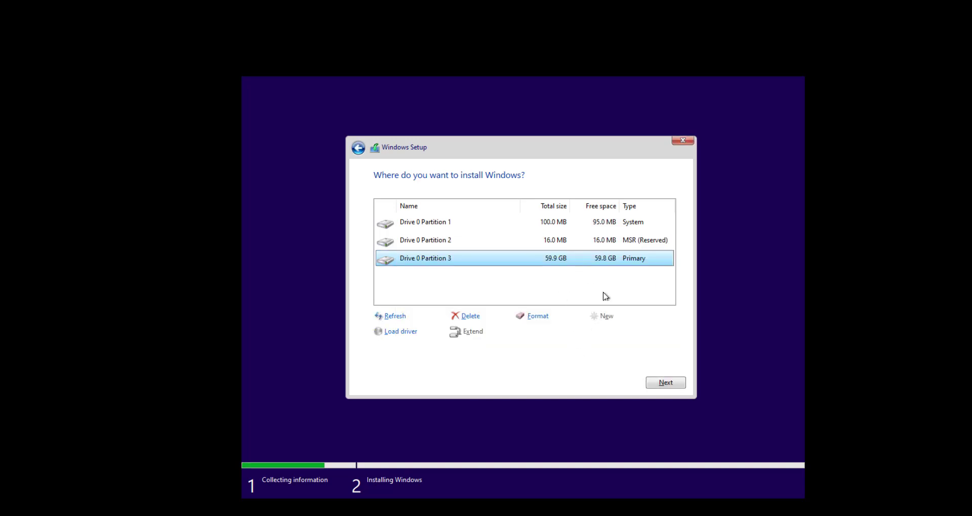
click(665, 384)
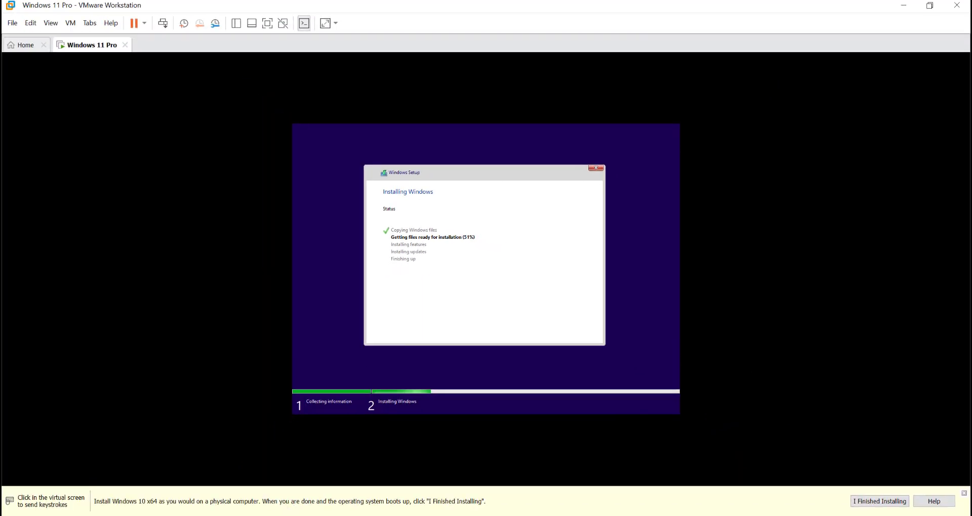
- After the install progresses, switch to the Chrome window with the Windows 11 specifications page
mouse_move(264, 515)
click(324, 512)
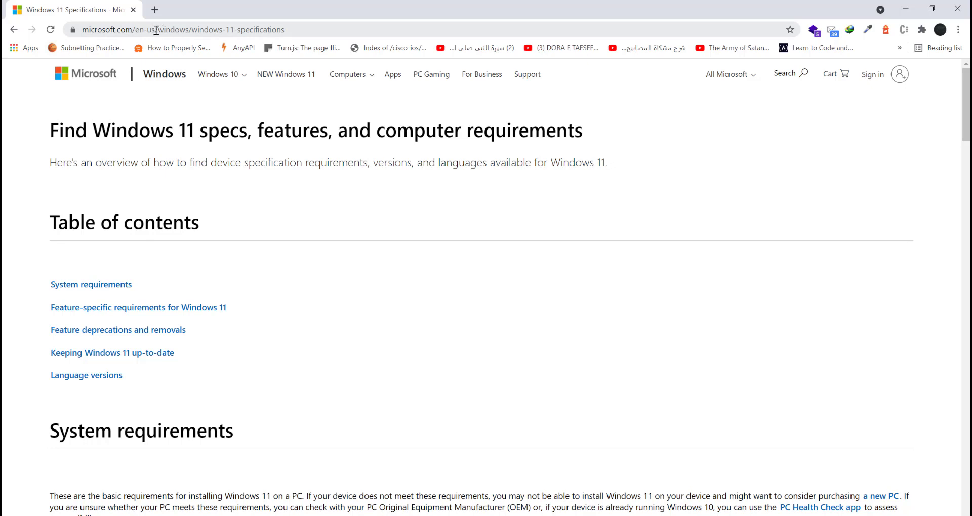
- Highlight parts of the page address and heading, then scroll down to the System requirements table
drag(159, 30, 294, 32)
click(296, 30)
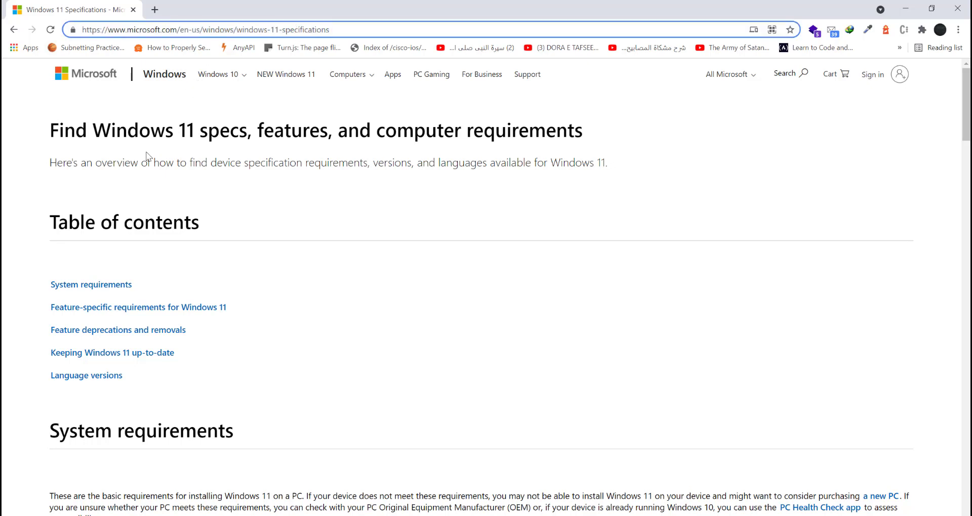
drag(48, 138, 159, 138)
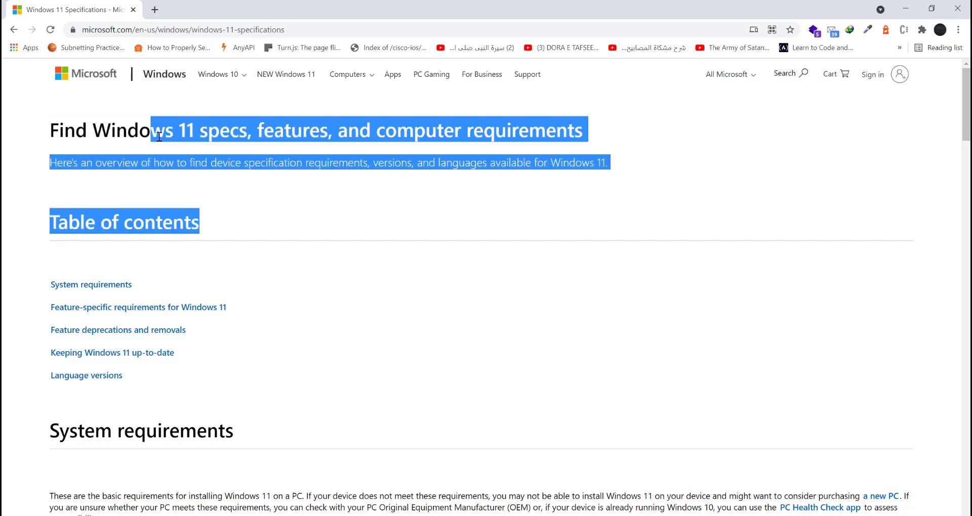
click(216, 140)
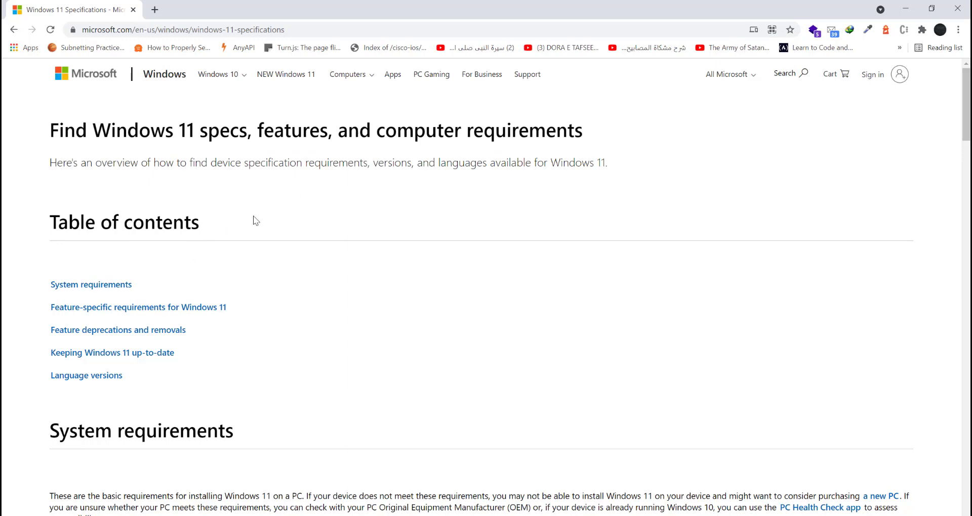
scroll(255, 220, down, 3)
drag(50, 260, 360, 263)
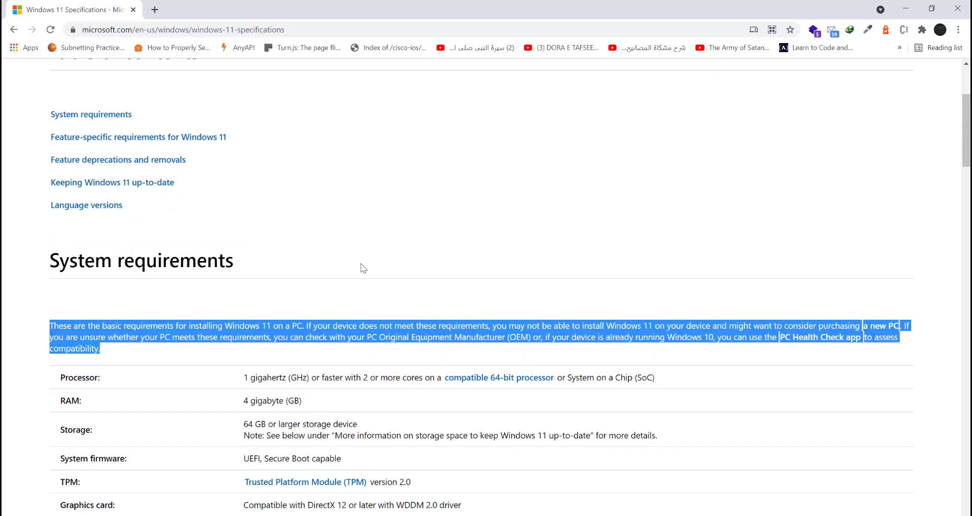
scroll(360, 261, down, 2)
click(229, 243)
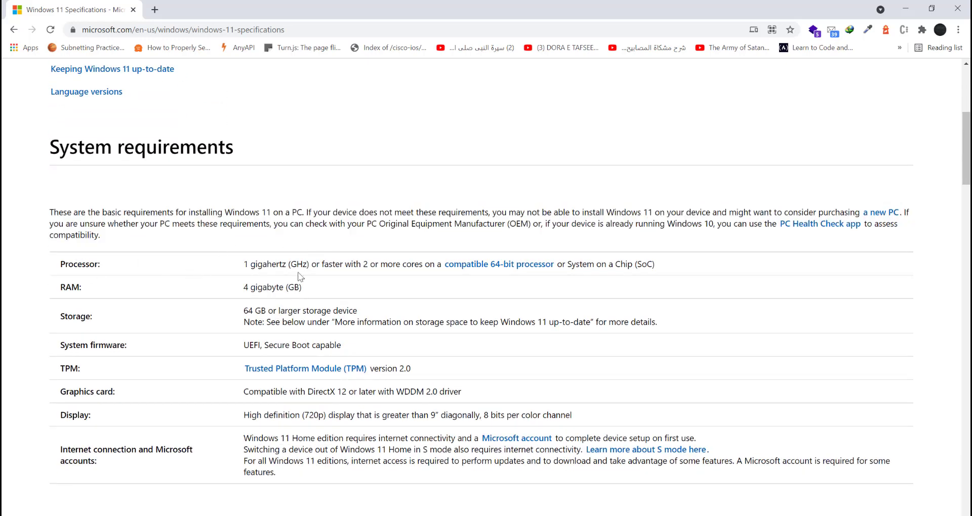
- Highlight the 2-core processor, system-on-a-chip, 4 GB RAM and 64 GB storage requirements
drag(363, 264, 419, 264)
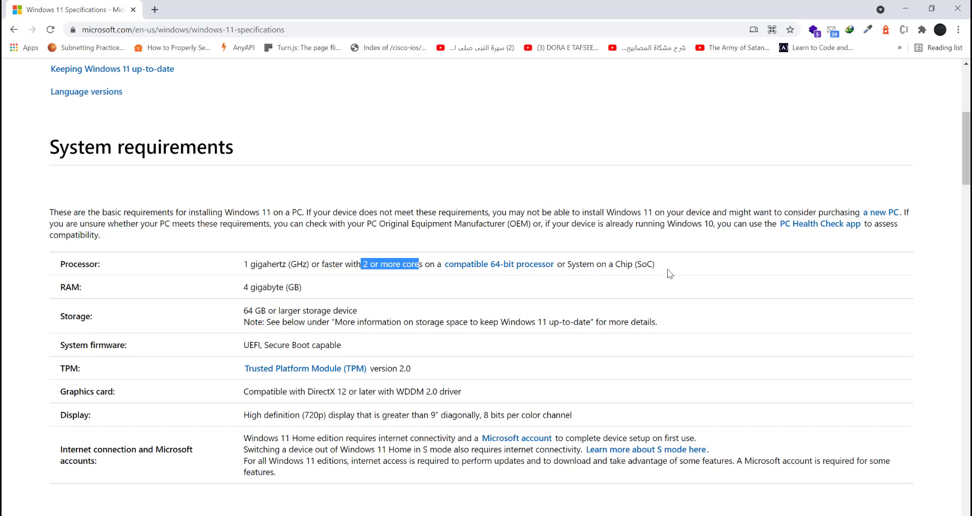
drag(658, 268, 637, 271)
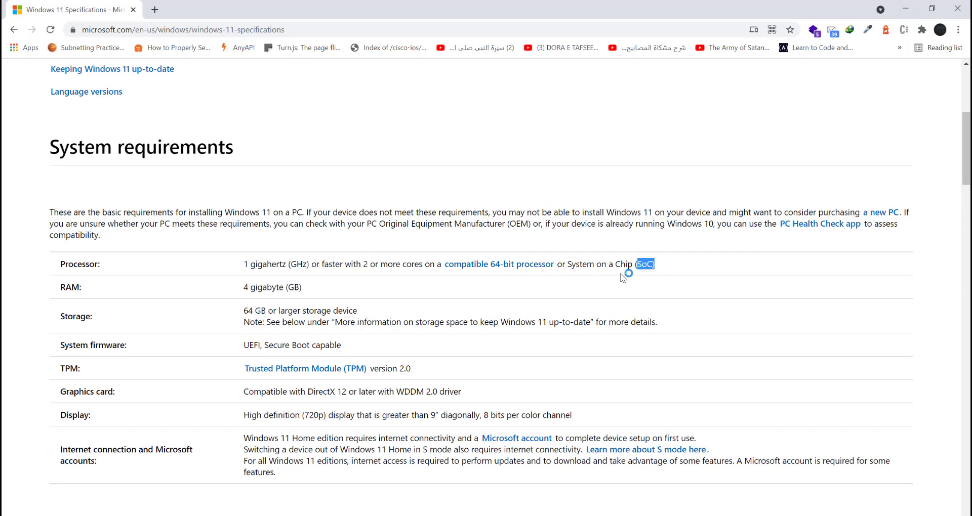
double_click(245, 288)
drag(255, 290, 286, 290)
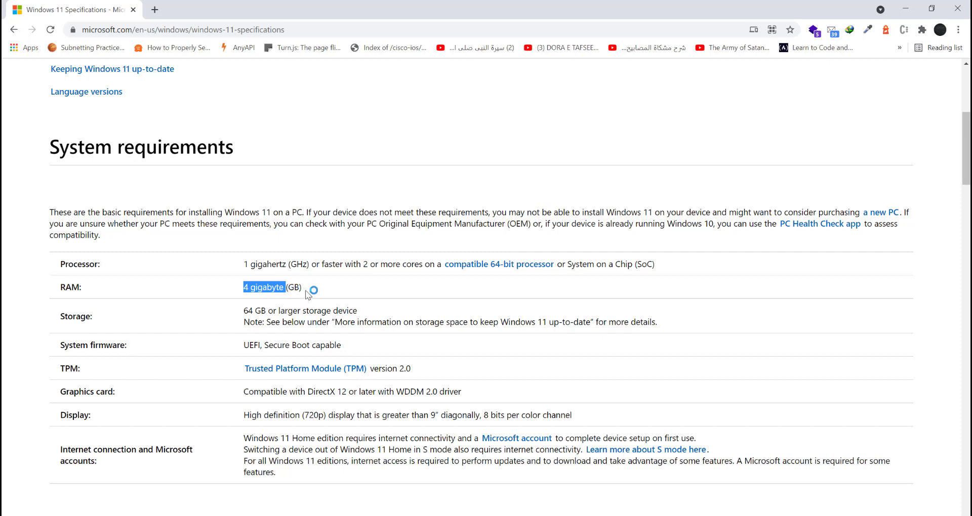
click(306, 290)
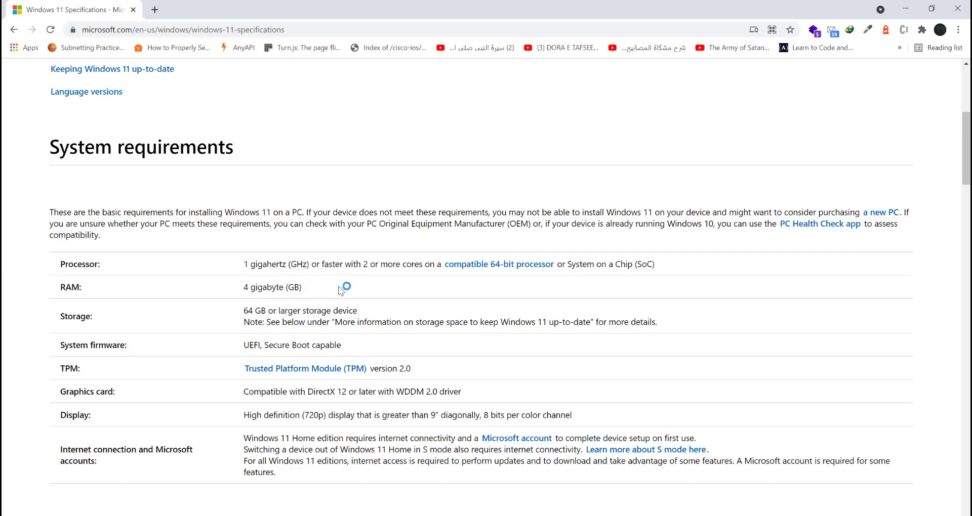
drag(243, 312, 356, 314)
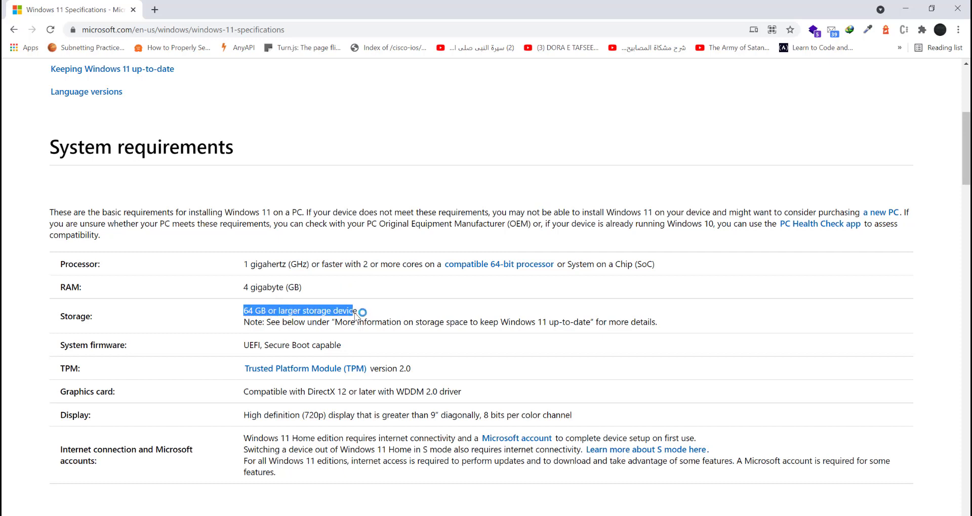
click(361, 314)
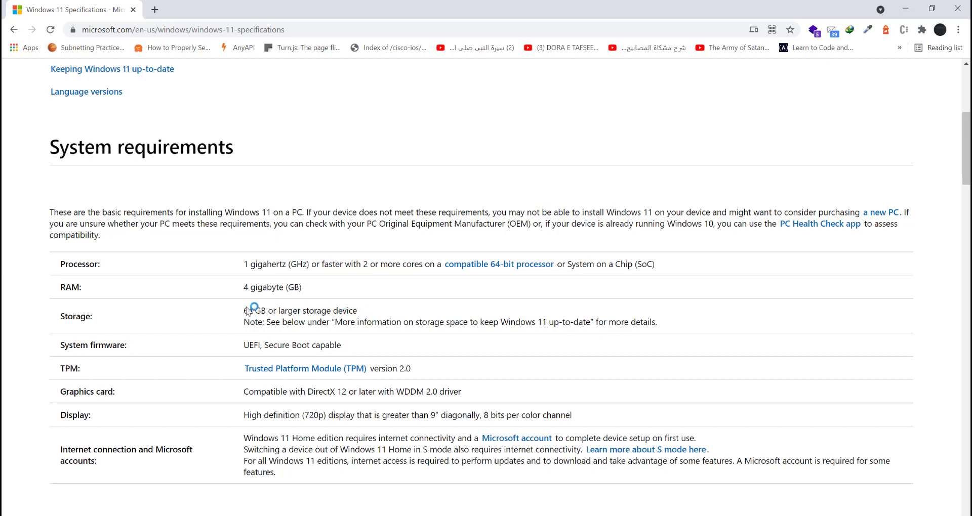
drag(242, 311, 253, 313)
click(294, 322)
scroll(295, 323, down, 1)
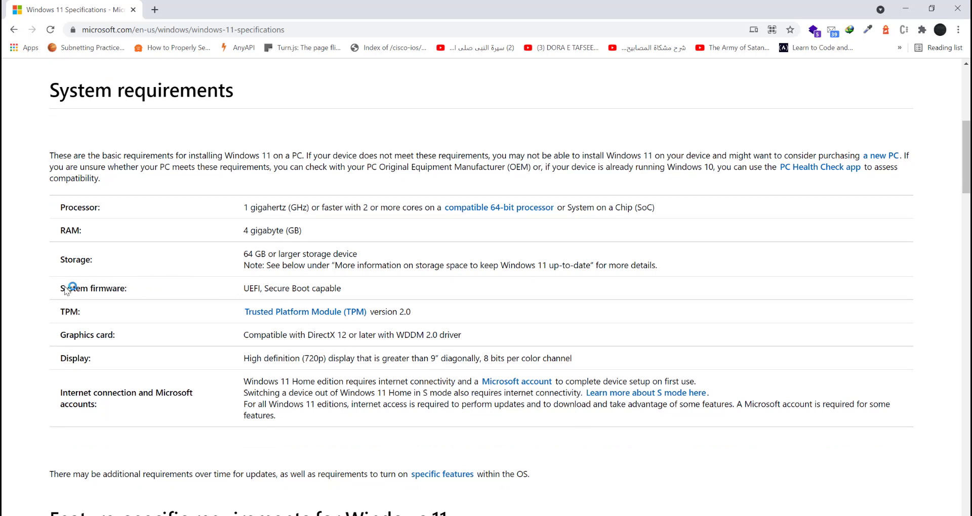
drag(60, 286, 178, 297)
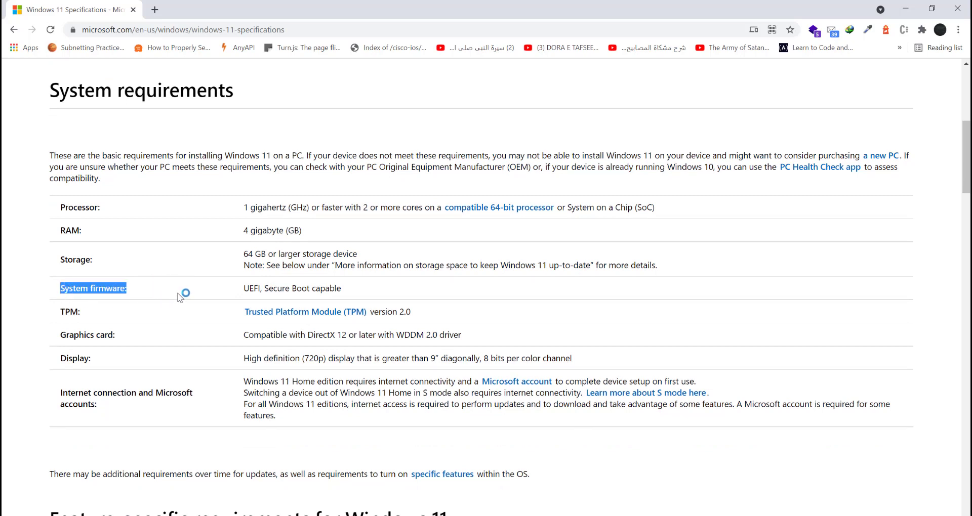
double_click(249, 292)
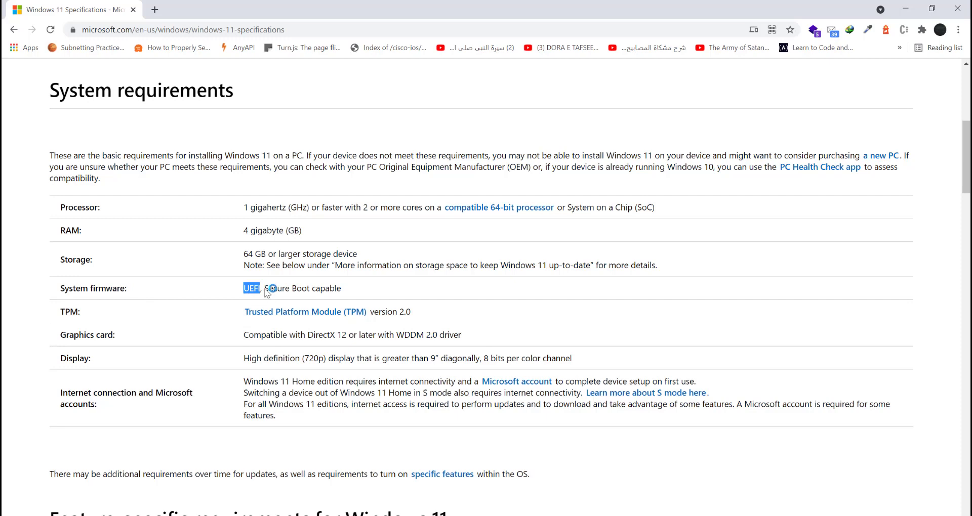
mouse_move(264, 291)
mouse_down()
mouse_move(354, 289)
mouse_move(269, 287)
mouse_up()
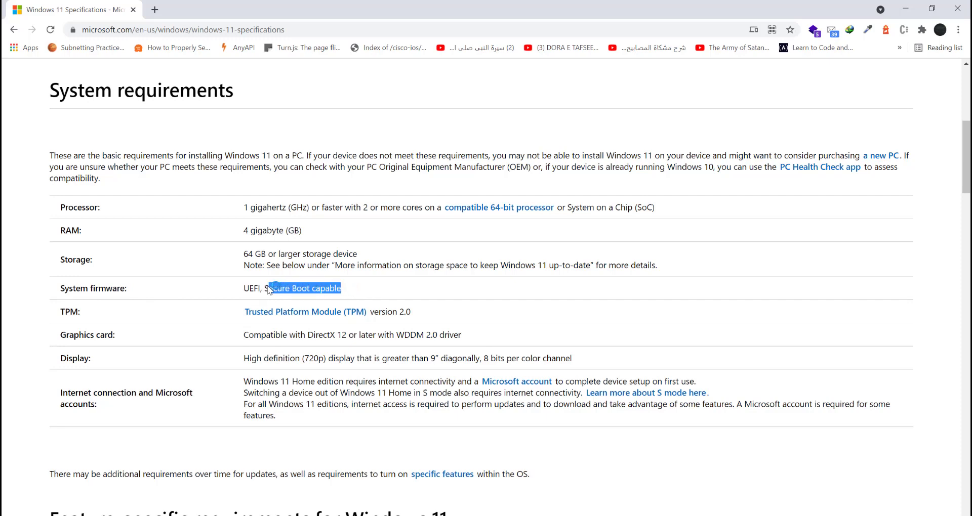
triple_click(72, 312)
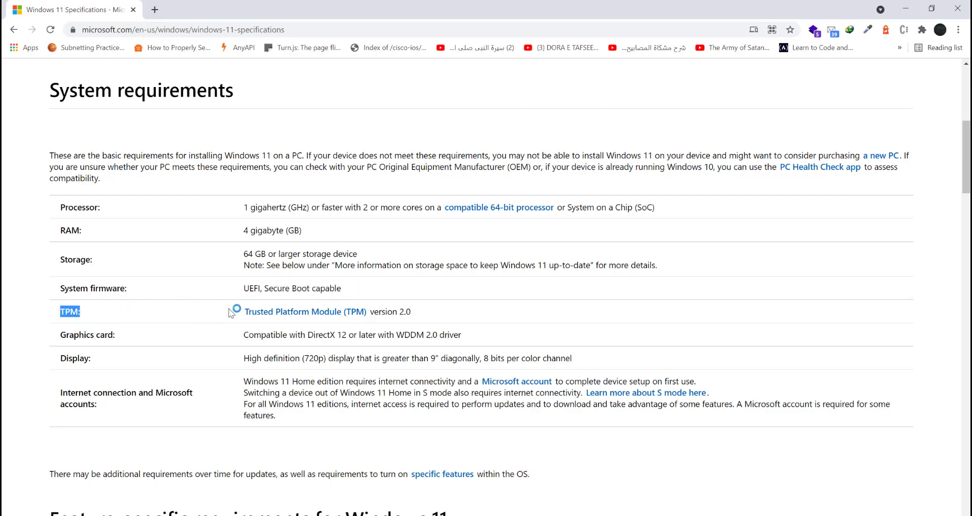
drag(411, 314, 372, 311)
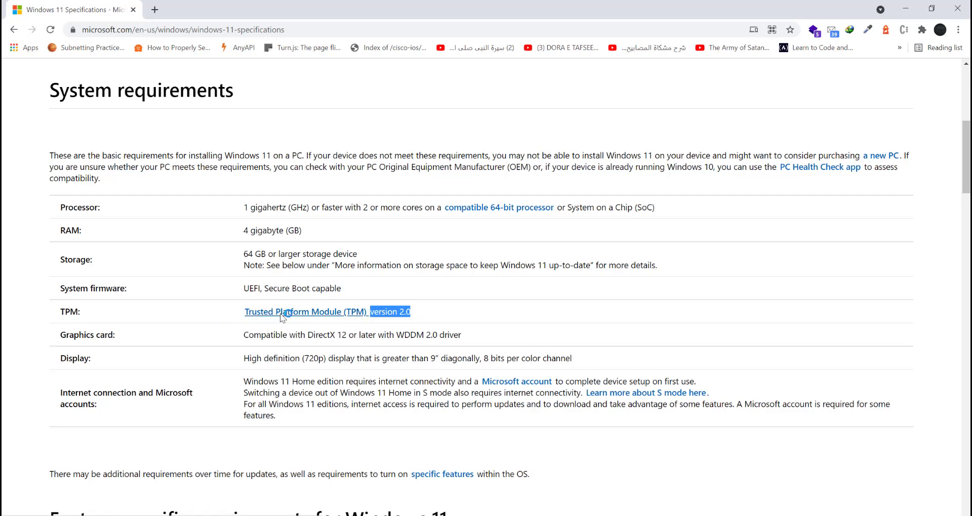
scroll(182, 316, down, 1)
click(174, 277)
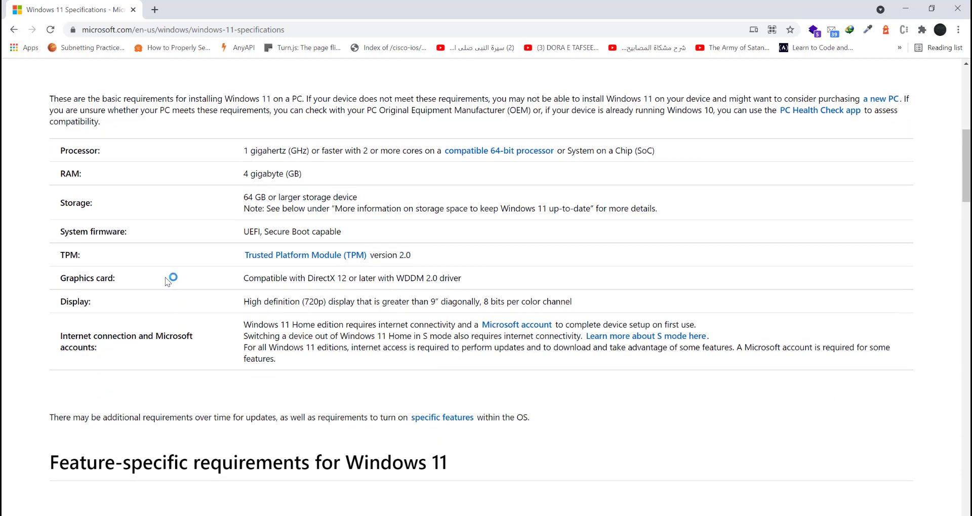
drag(57, 279, 467, 279)
click(237, 284)
click(467, 279)
drag(343, 280, 298, 277)
click(289, 278)
scroll(151, 277, down, 1)
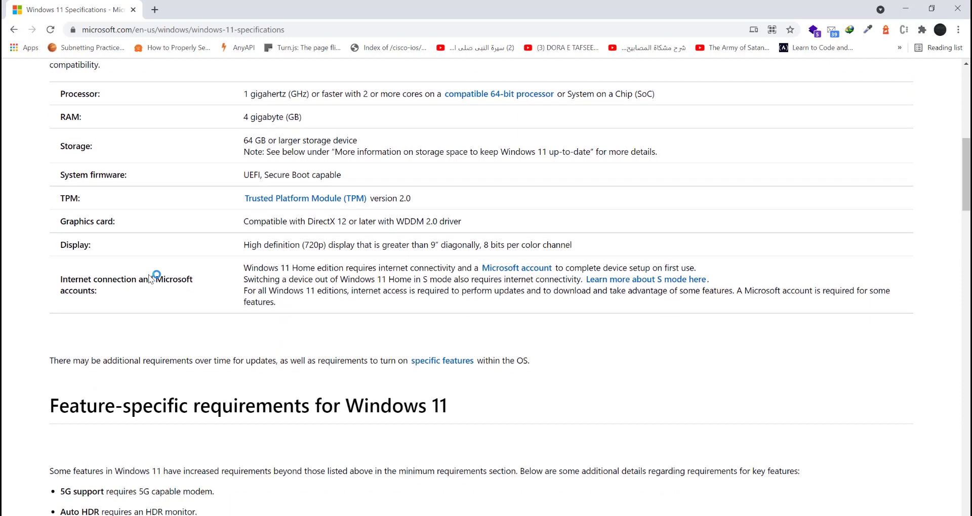
drag(60, 245, 330, 248)
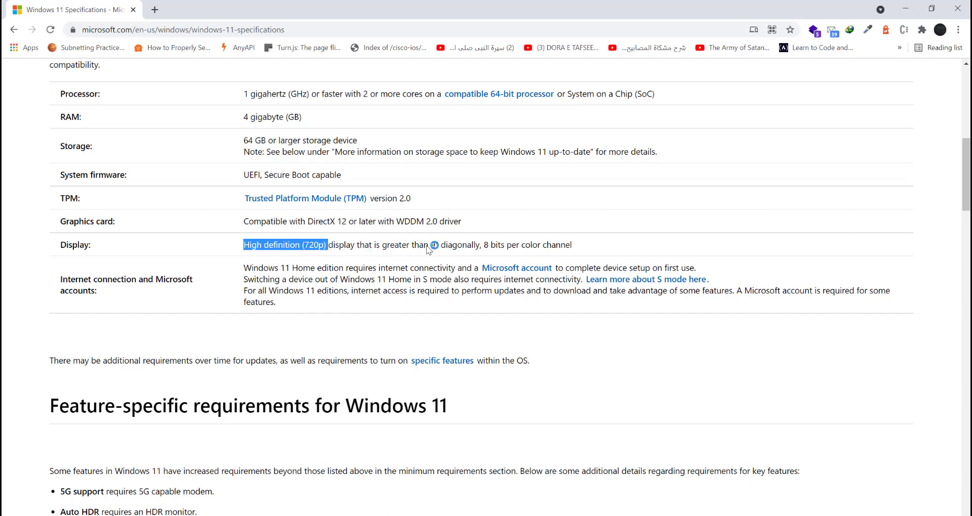
drag(430, 245, 440, 245)
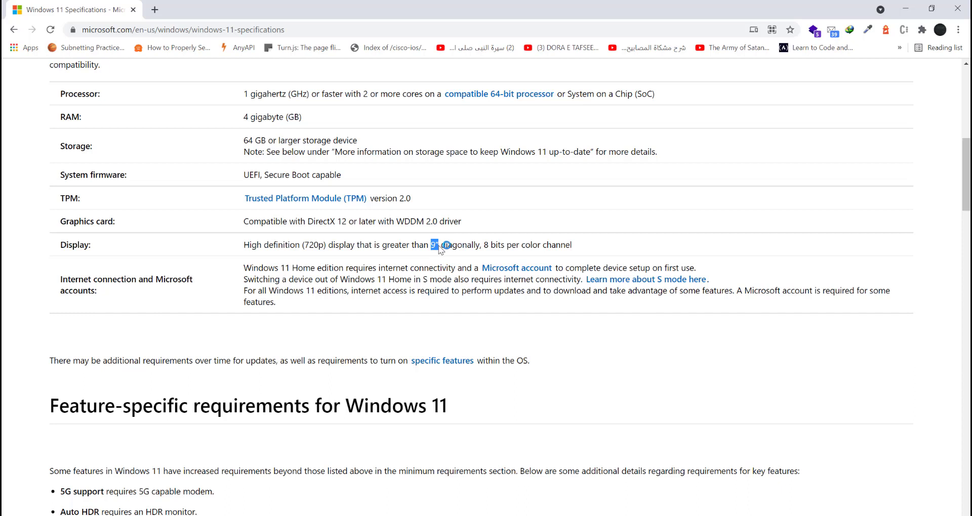
click(489, 246)
drag(241, 268, 465, 274)
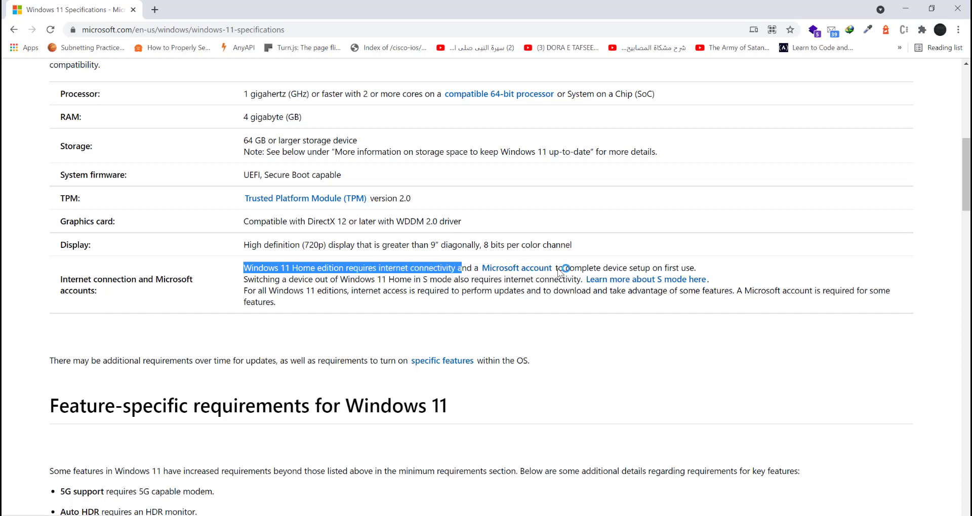
drag(558, 269, 668, 273)
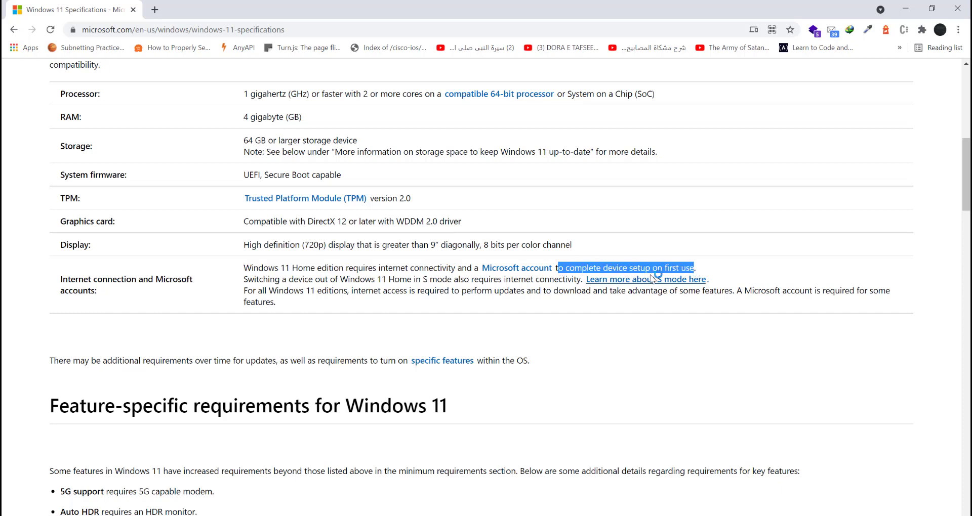
click(698, 272)
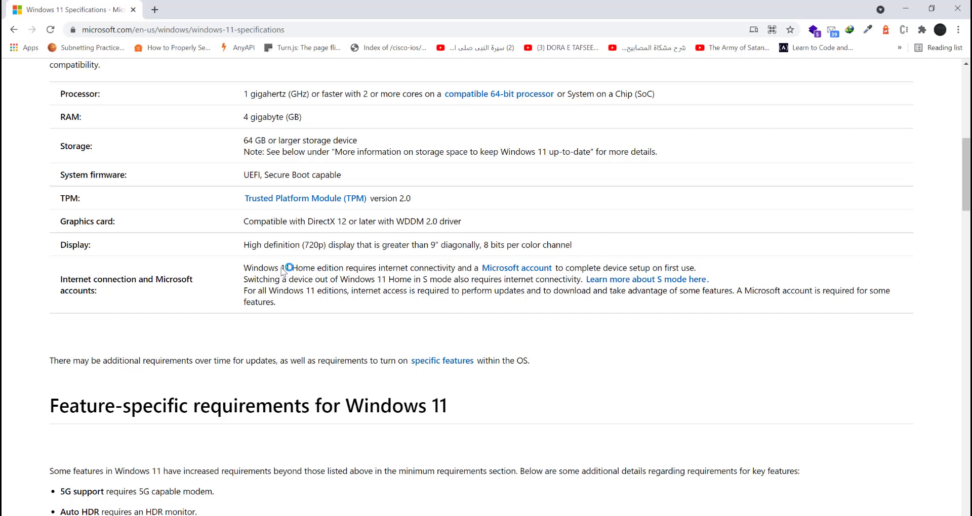
drag(282, 269, 361, 274)
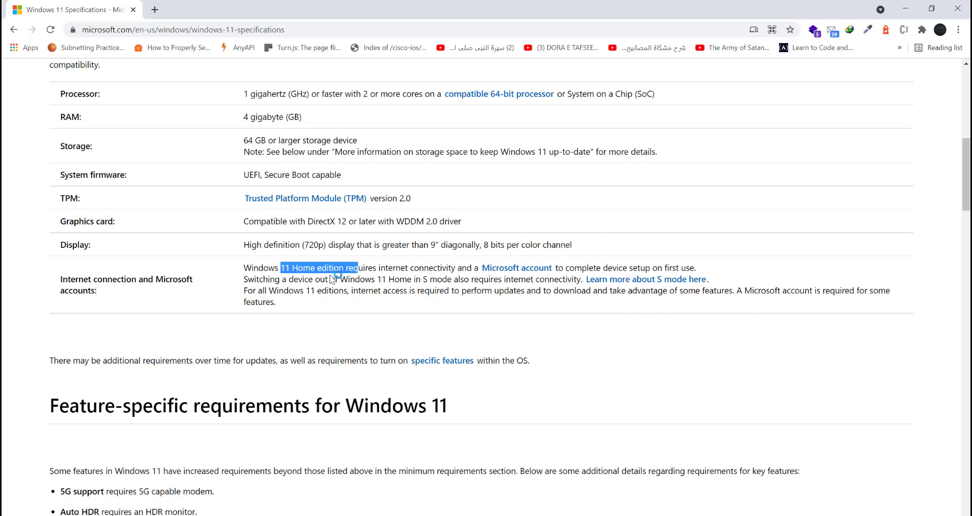
drag(244, 279, 578, 280)
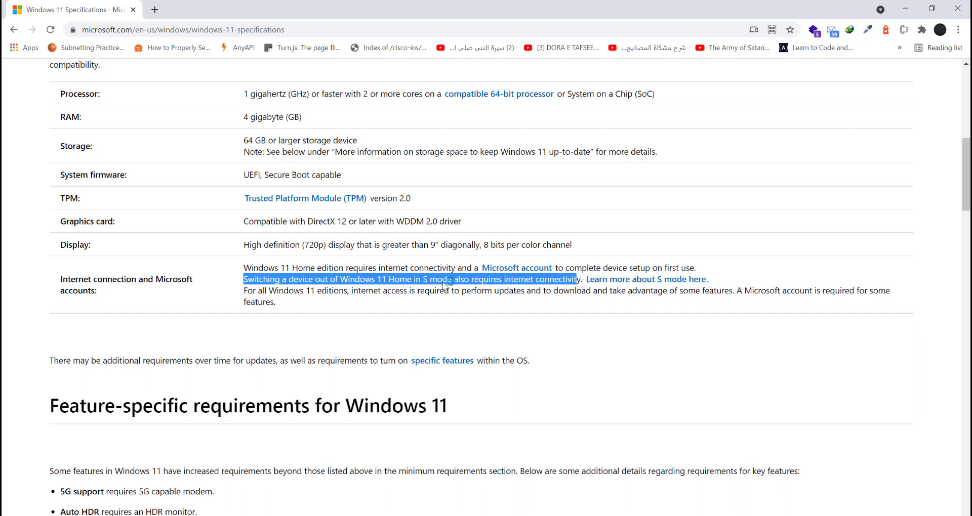
click(512, 283)
drag(510, 282, 585, 287)
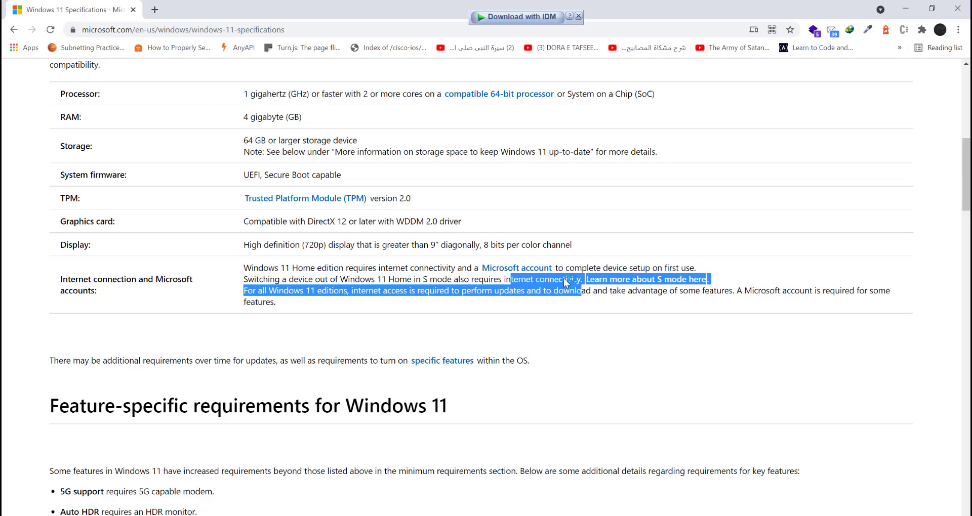
click(564, 280)
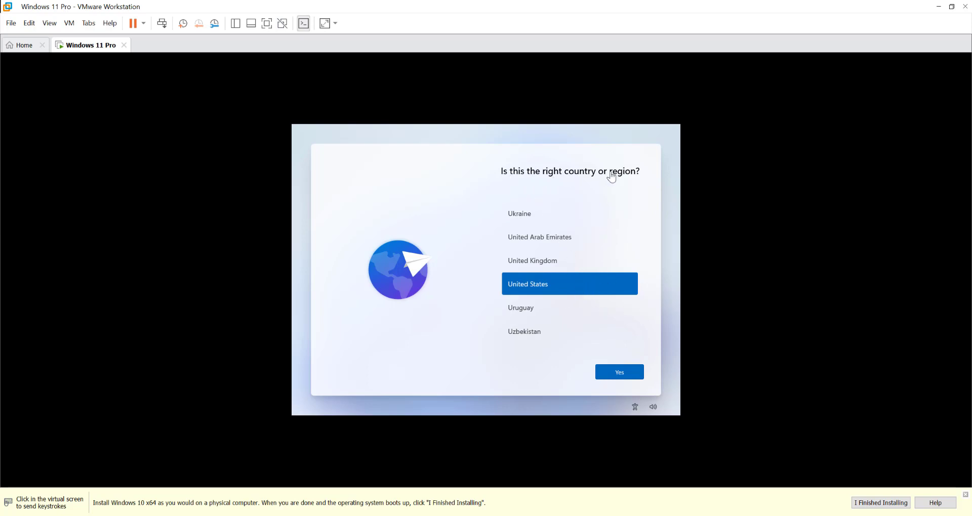
- Select United States in the country list and confirm it with Yes
click(599, 284)
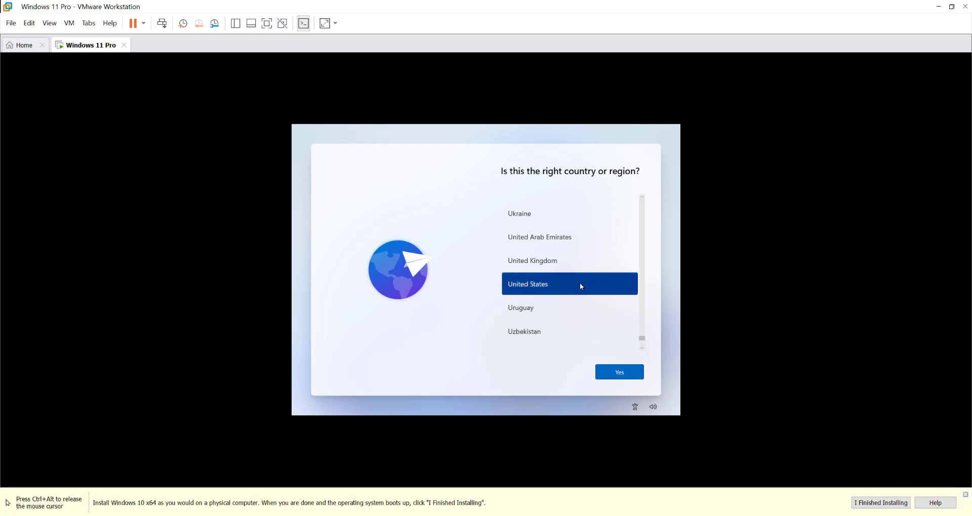
click(614, 375)
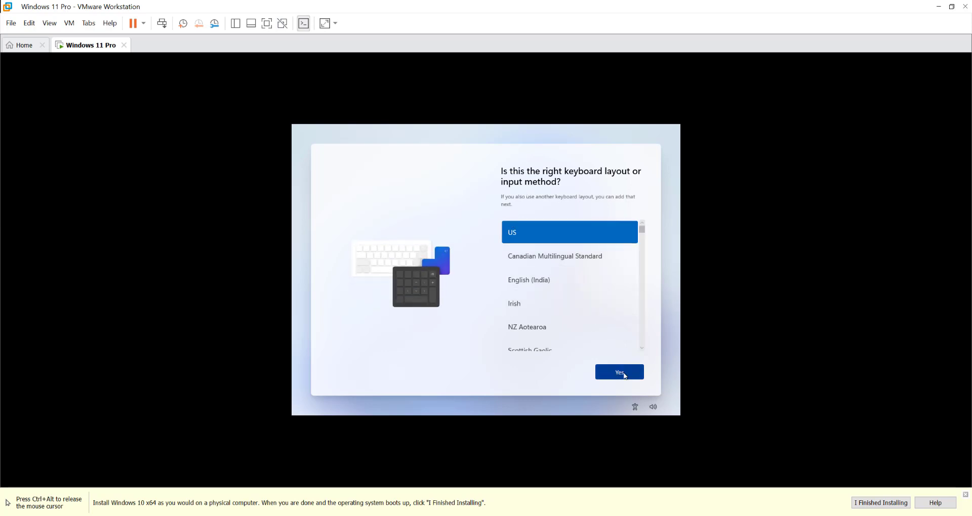
- Accept the US keyboard layout and skip the second keyboard layout
click(625, 375)
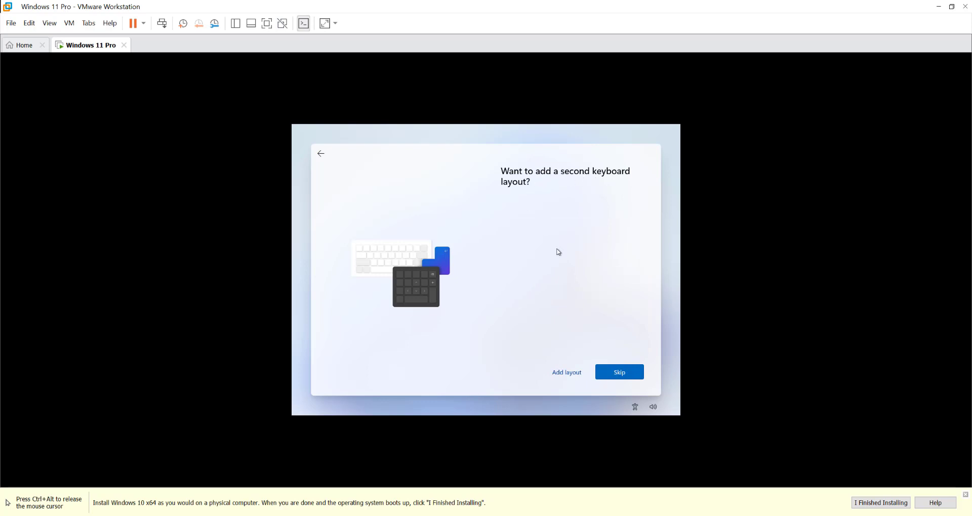
click(626, 376)
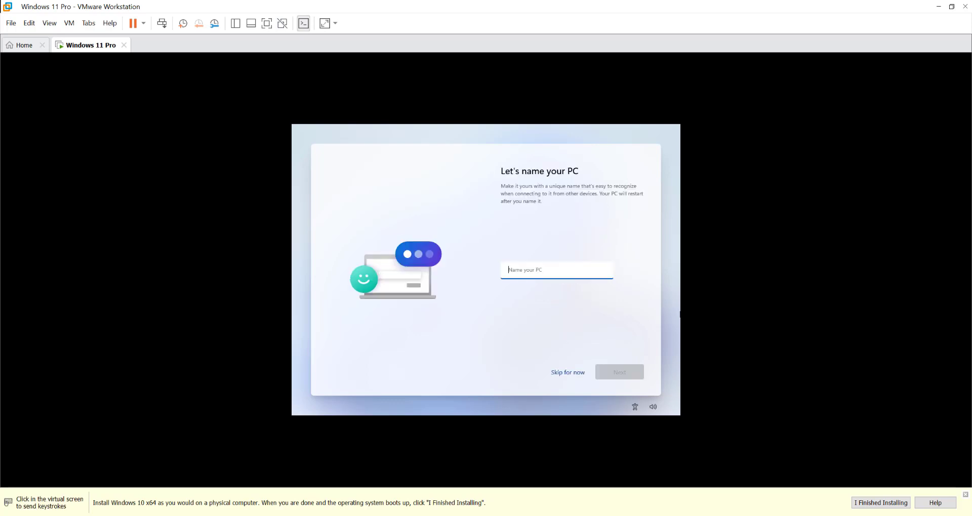
- Enter 'Test' as the PC name and continue
click(653, 267)
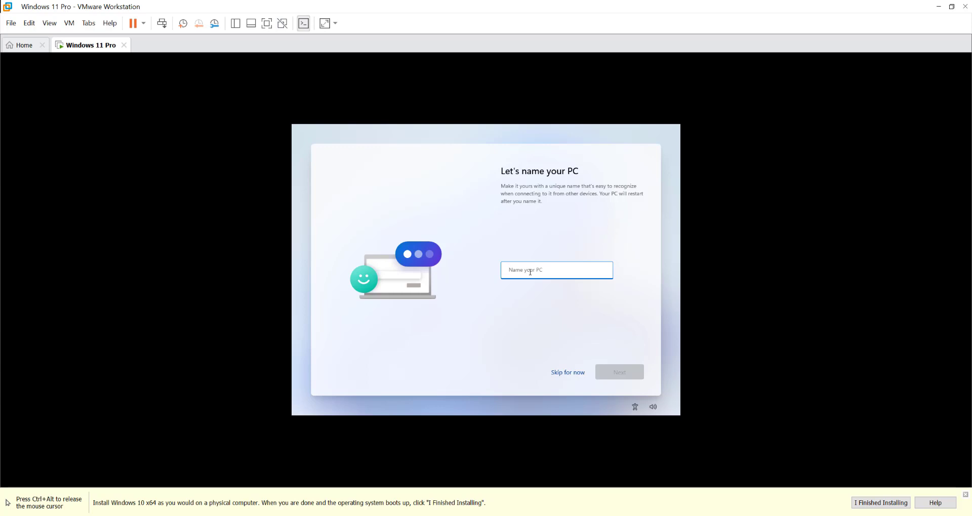
text(Test)
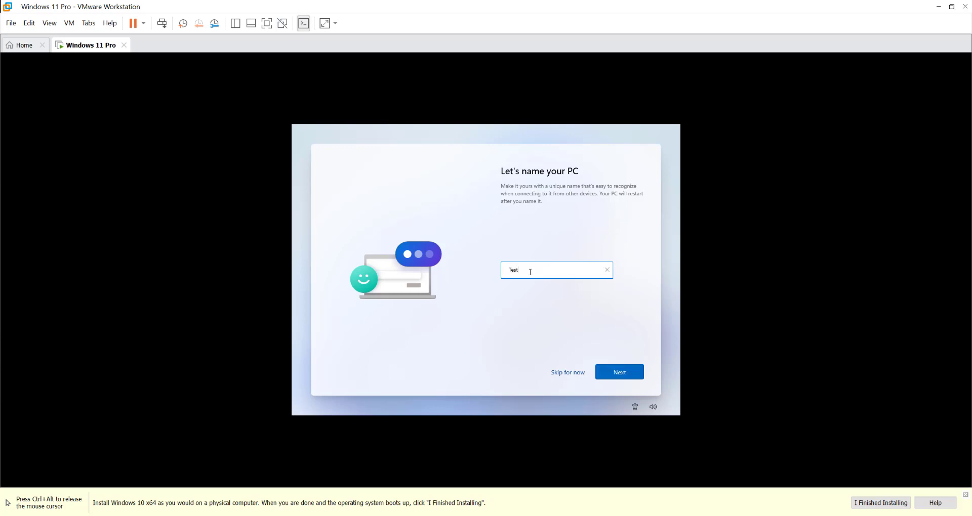
click(620, 374)
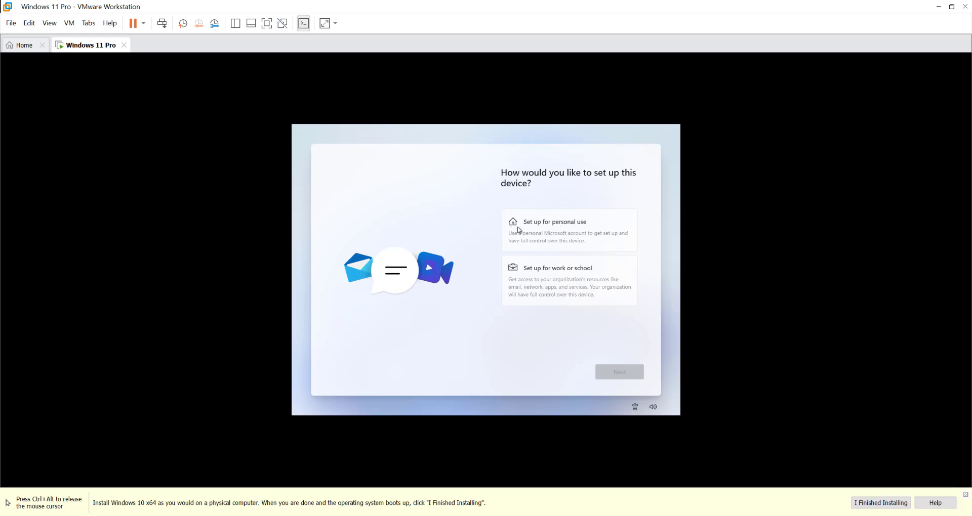
- Choose 'Set up for personal use' and continue
click(546, 231)
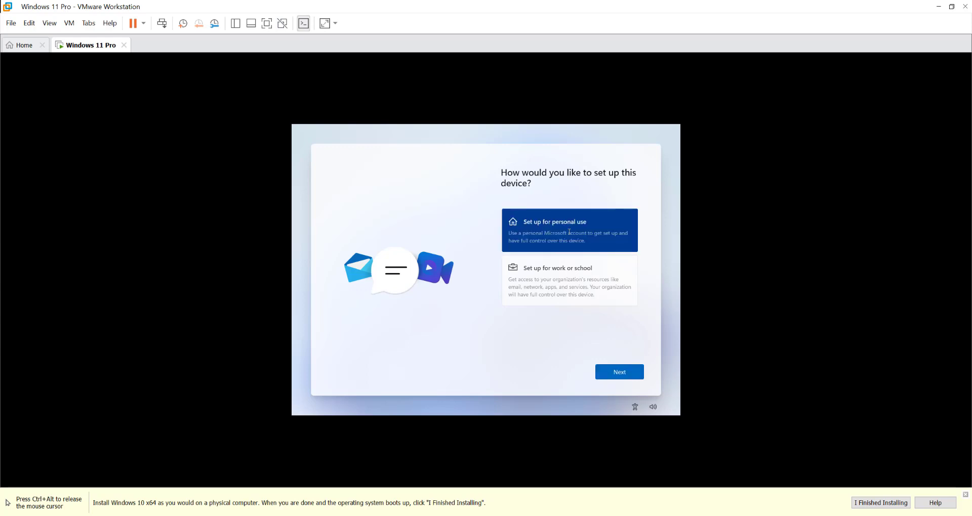
click(616, 377)
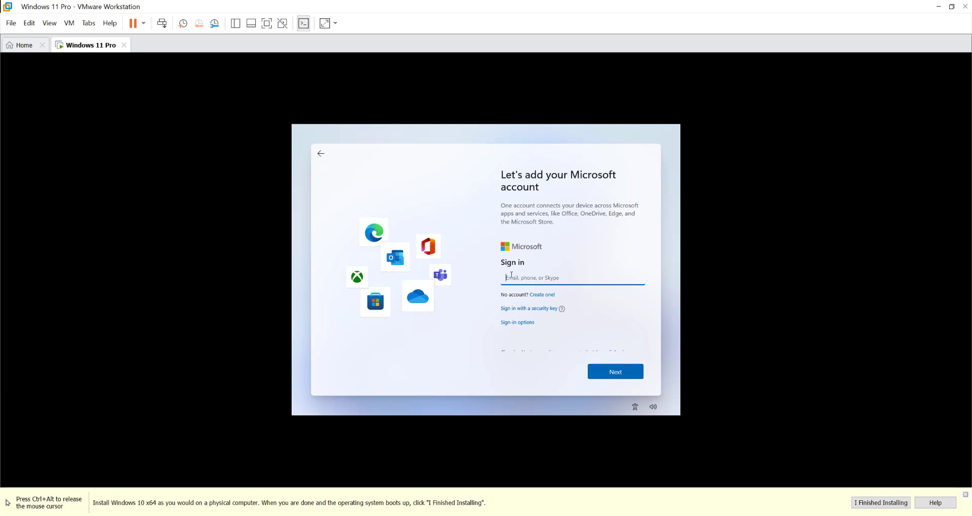
- Choose Offline account under Sign-in options and skip the Microsoft account prompt
click(521, 326)
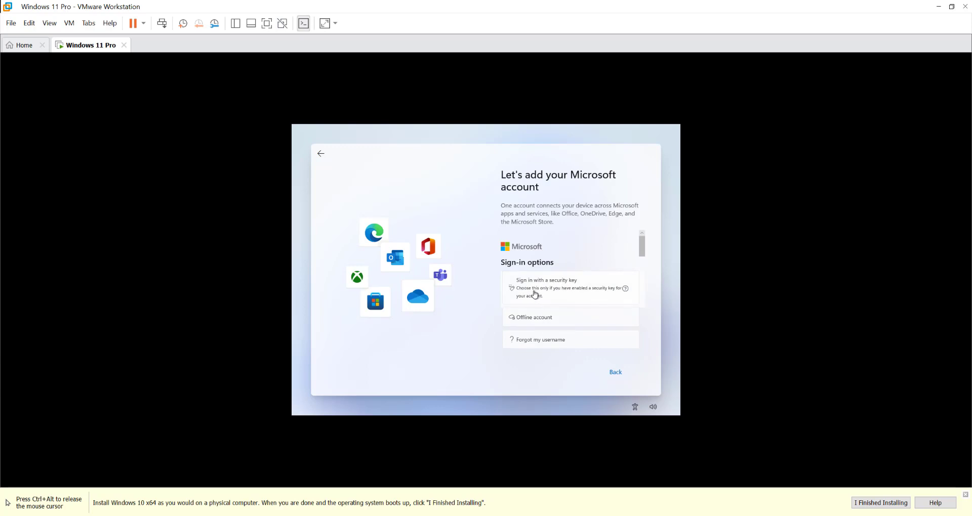
click(543, 320)
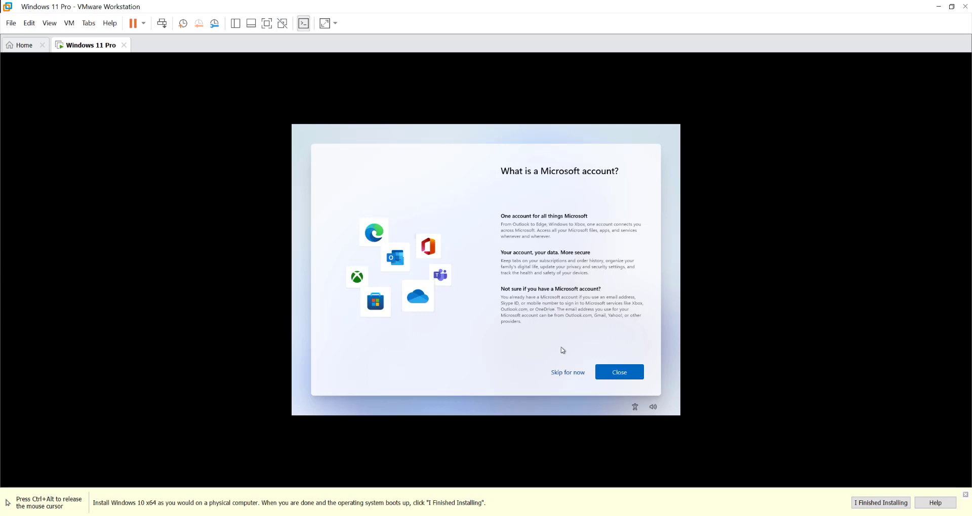
click(572, 375)
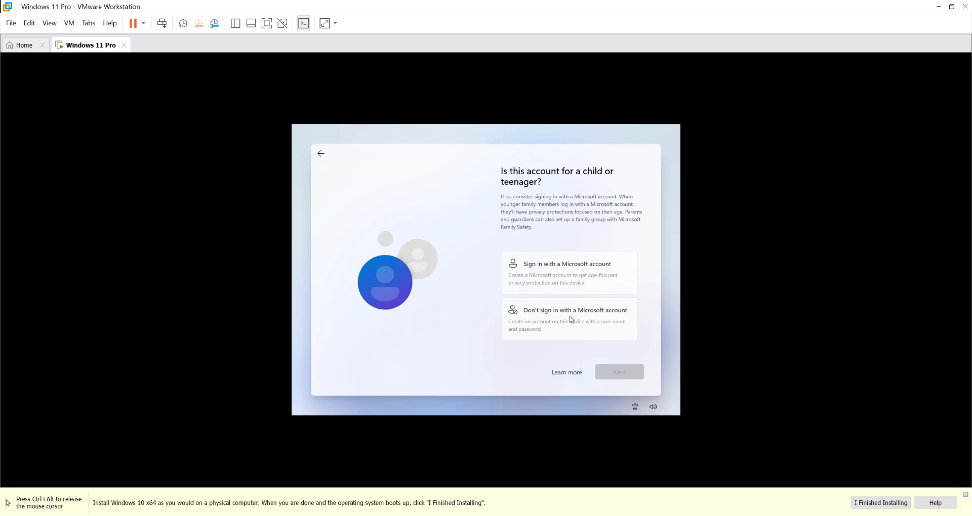
- Decline Microsoft sign-in and try 'Test' as the local user name
click(552, 320)
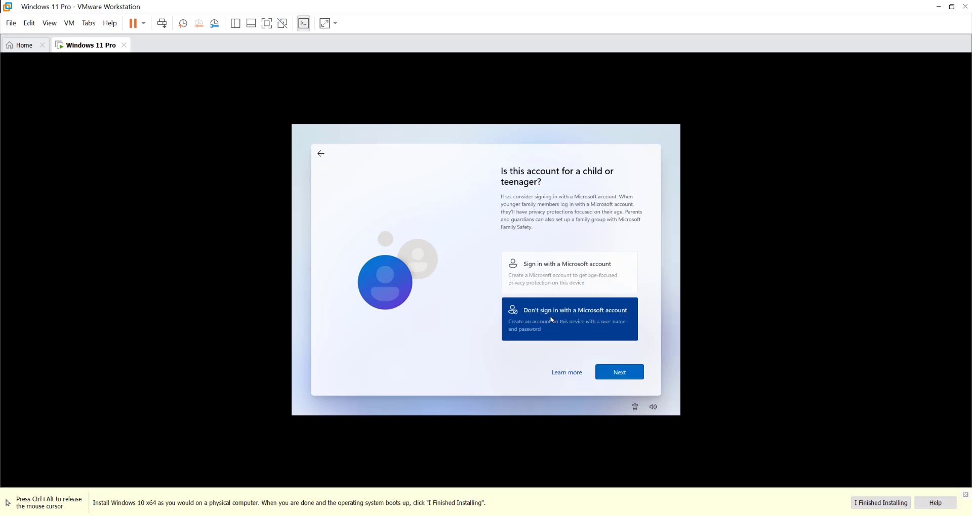
click(619, 379)
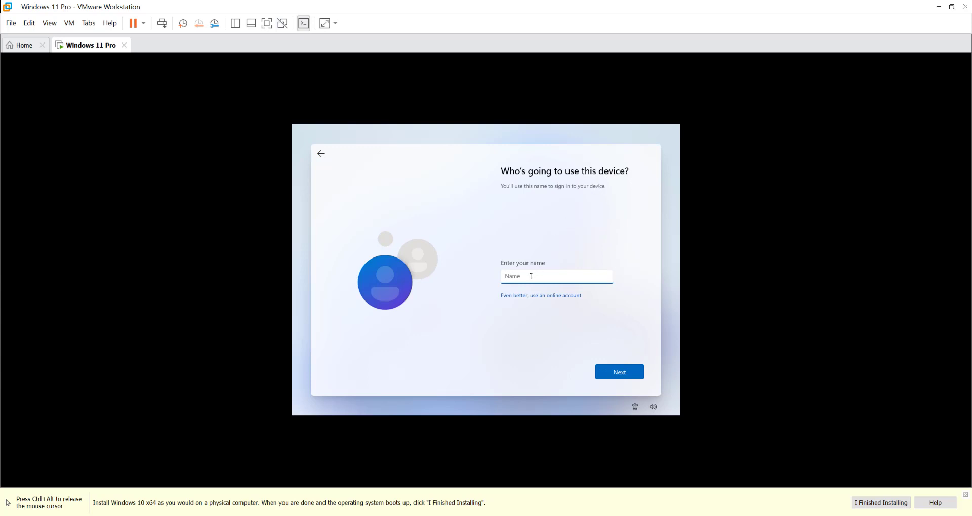
text(Test)
click(631, 375)
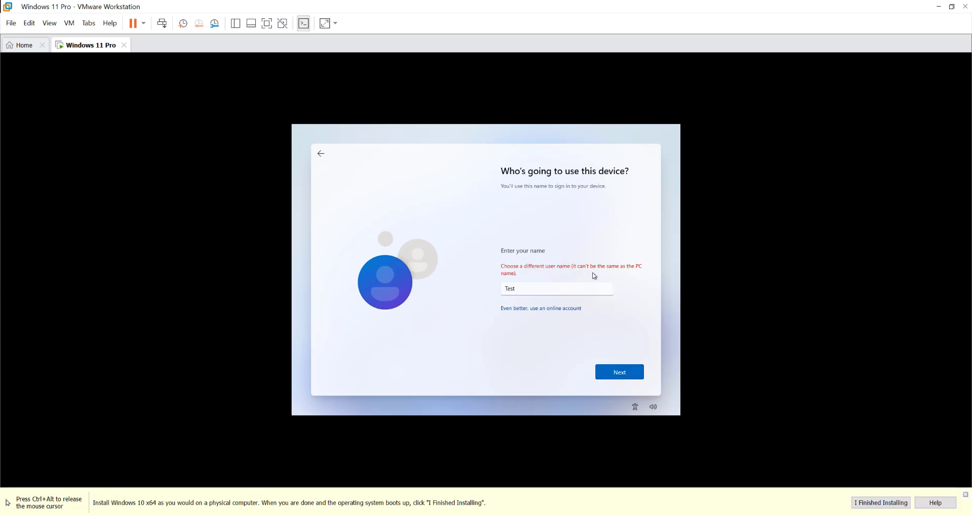
- Replace the rejected user name with a different name and submit it
double_click(544, 289)
text(Naim)
click(624, 374)
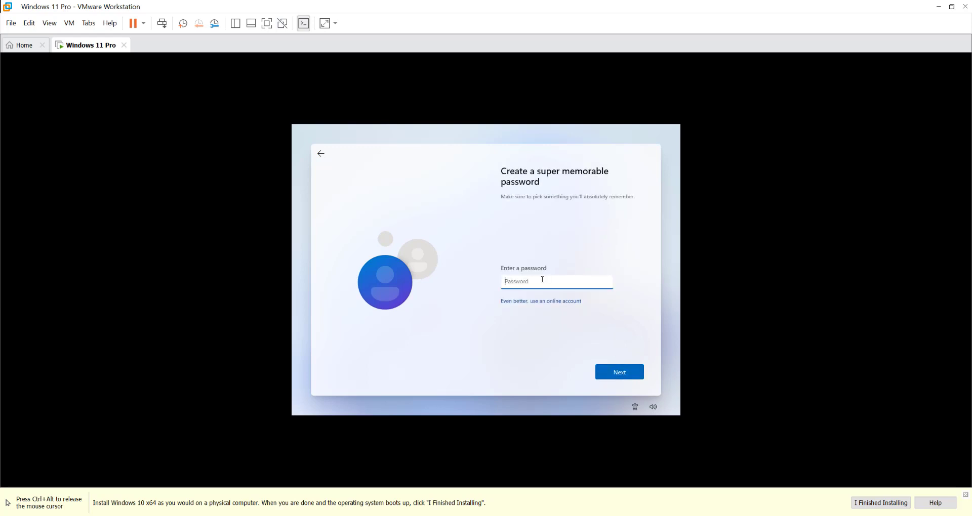
- Leave the password field empty and continue to the privacy settings
click(626, 377)
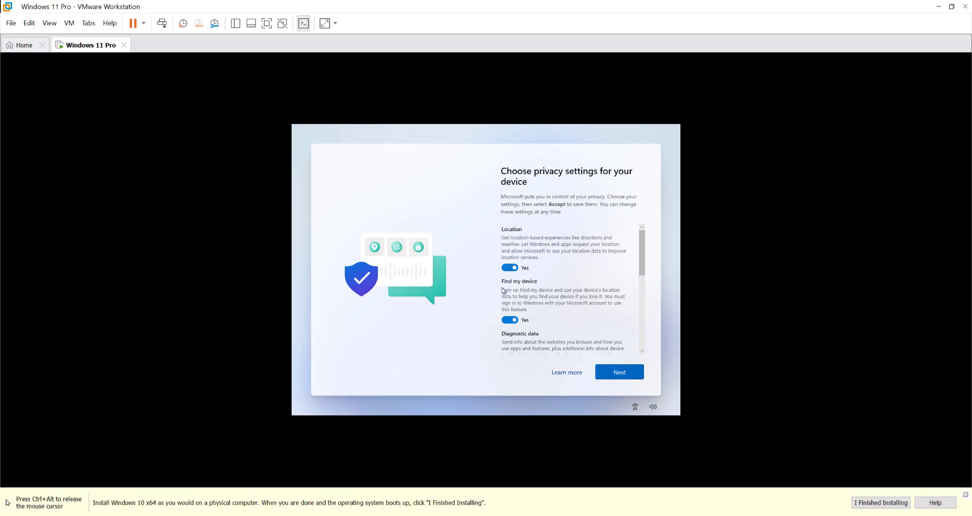
- Review the Windows 11 privacy settings and accept them with their default choices
scroll(571, 310, down, 3)
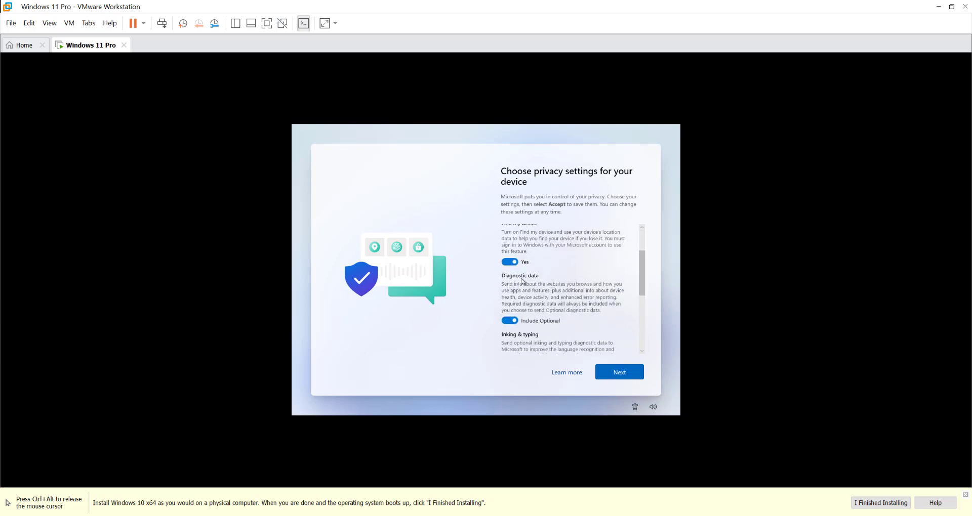
scroll(507, 309, down, 2)
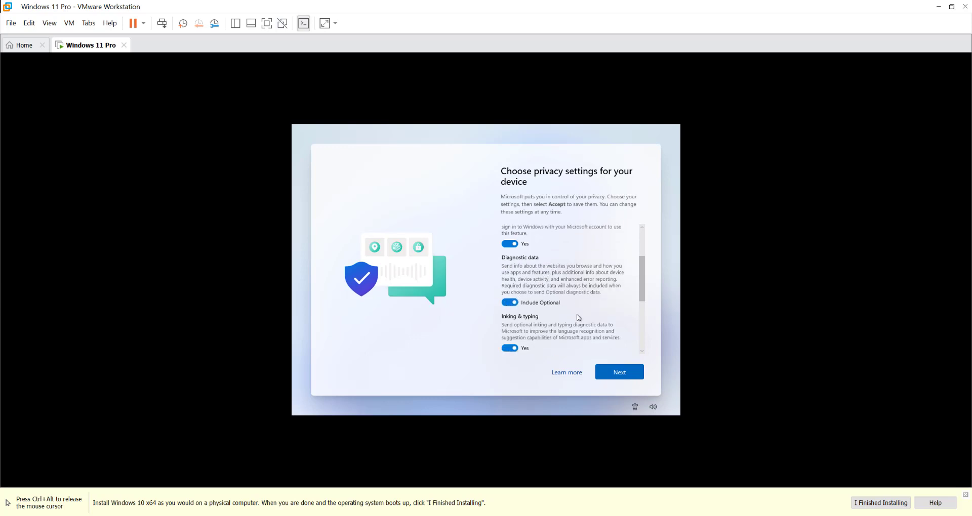
scroll(551, 313, down, 5)
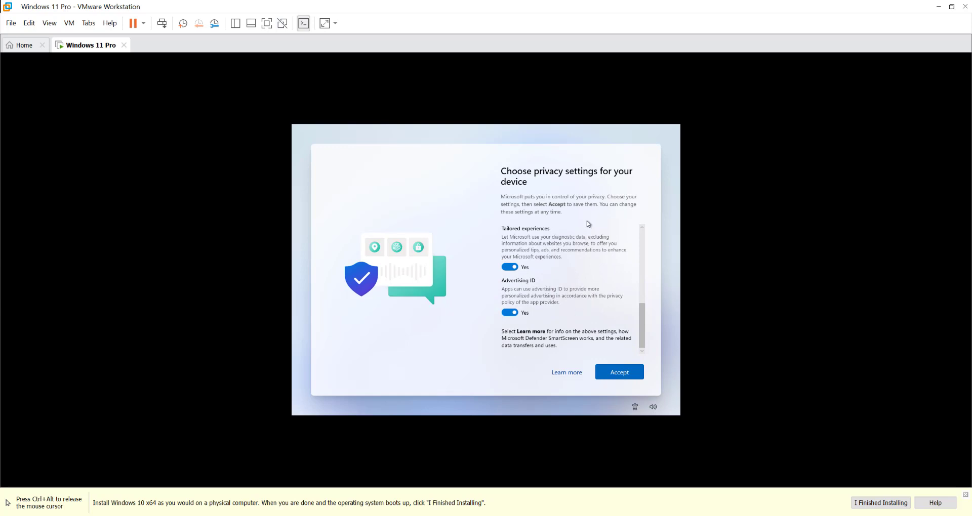
click(577, 128)
click(619, 372)
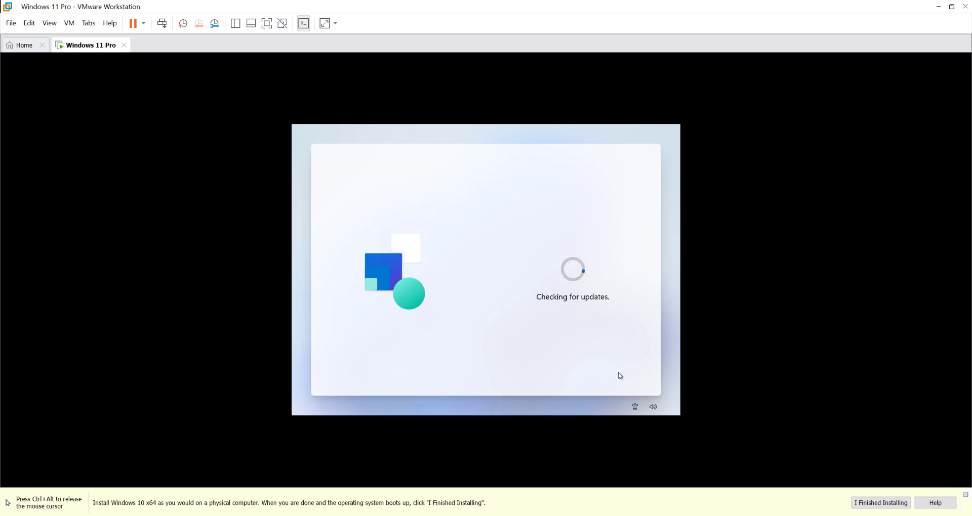
- Release the mouse from the VM, then return input to it at the 'Hi.' screen
key(ctrl+alt)
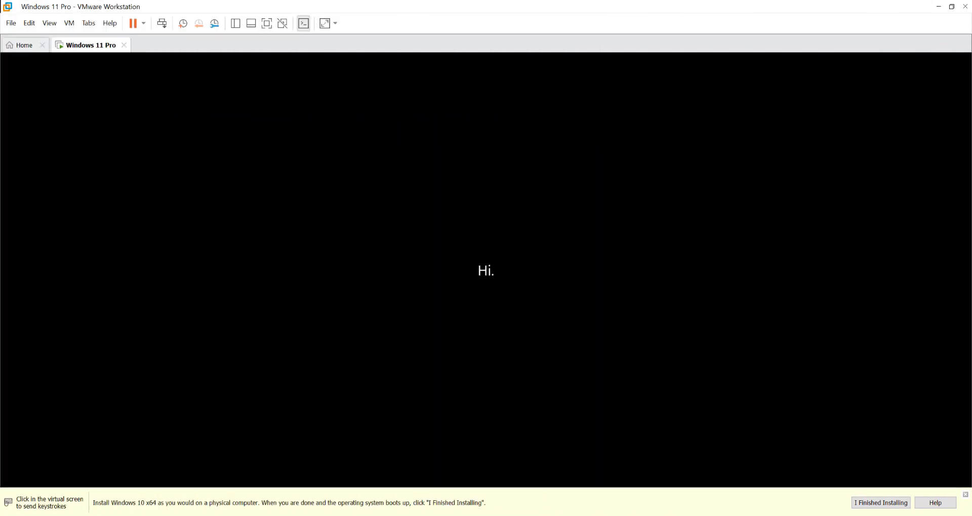
click(486, 271)
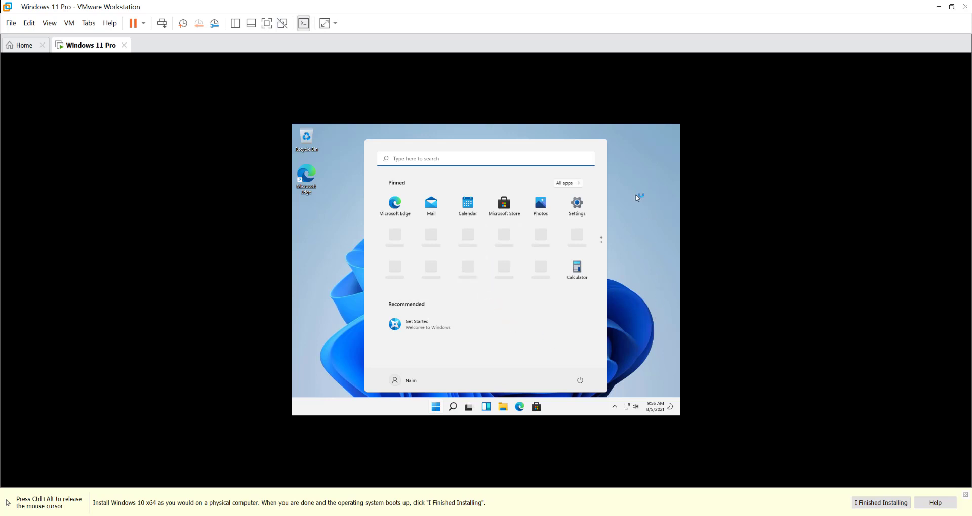
- Release and recapture the mouse while the Start menu's pinned apps load
key(ctrl+alt)
click(575, 127)
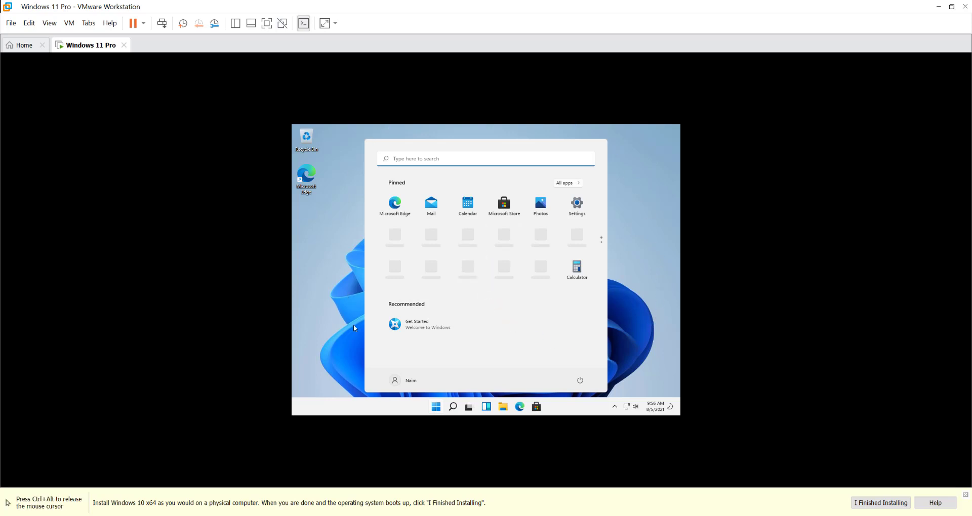